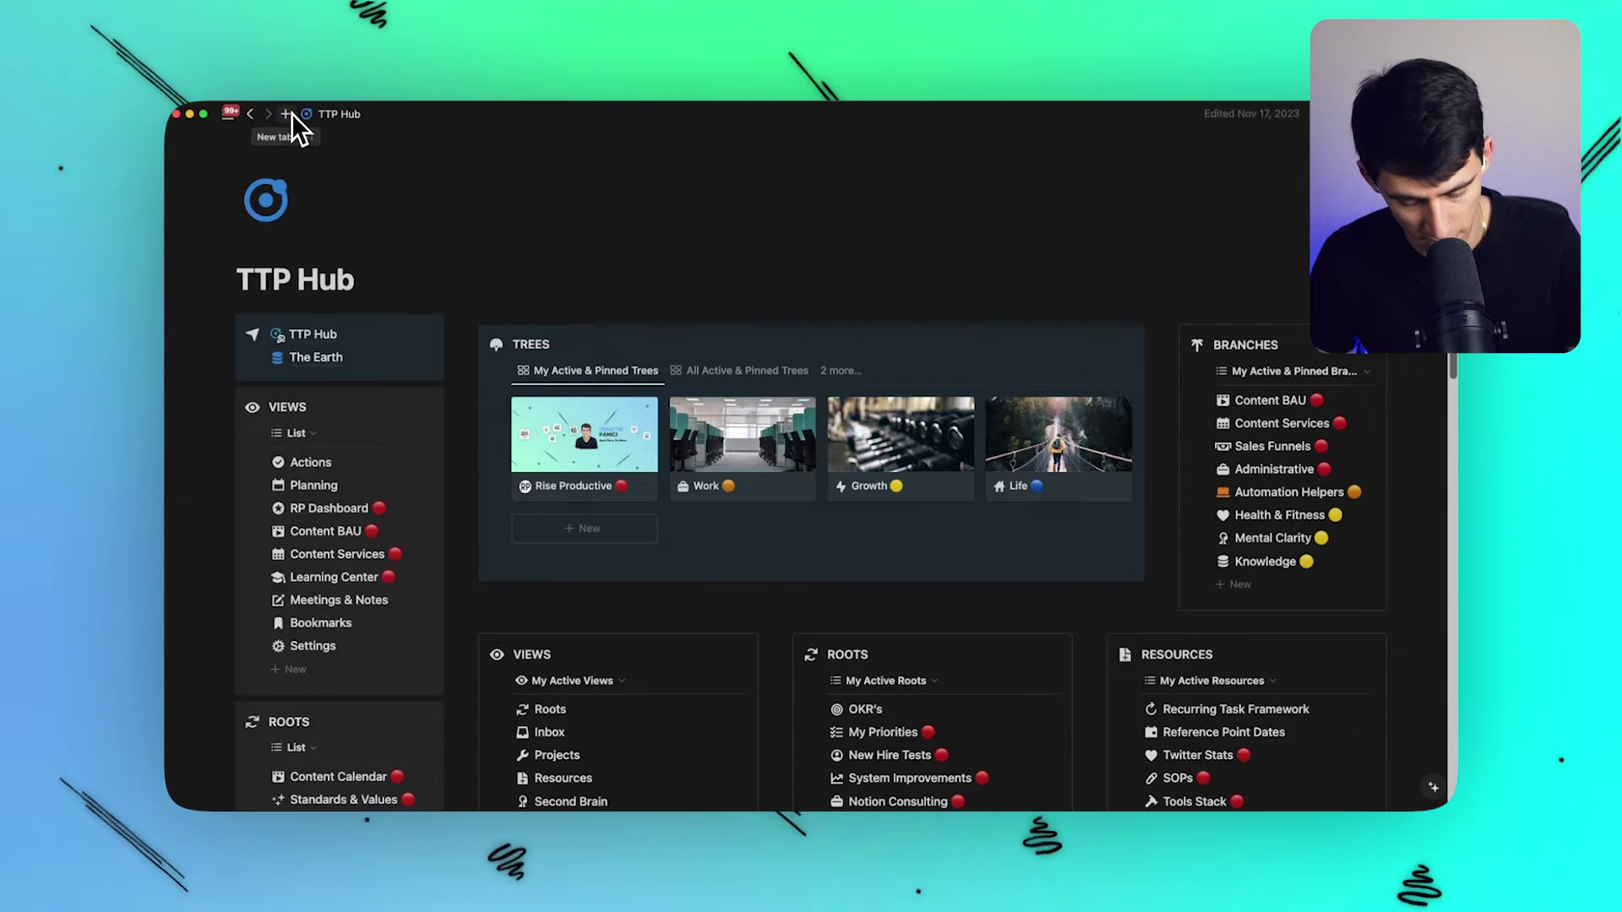
Step: Open Planning in a new tab, open TTP Hub in another tab, and move it into the second slot
left_click(291, 114)
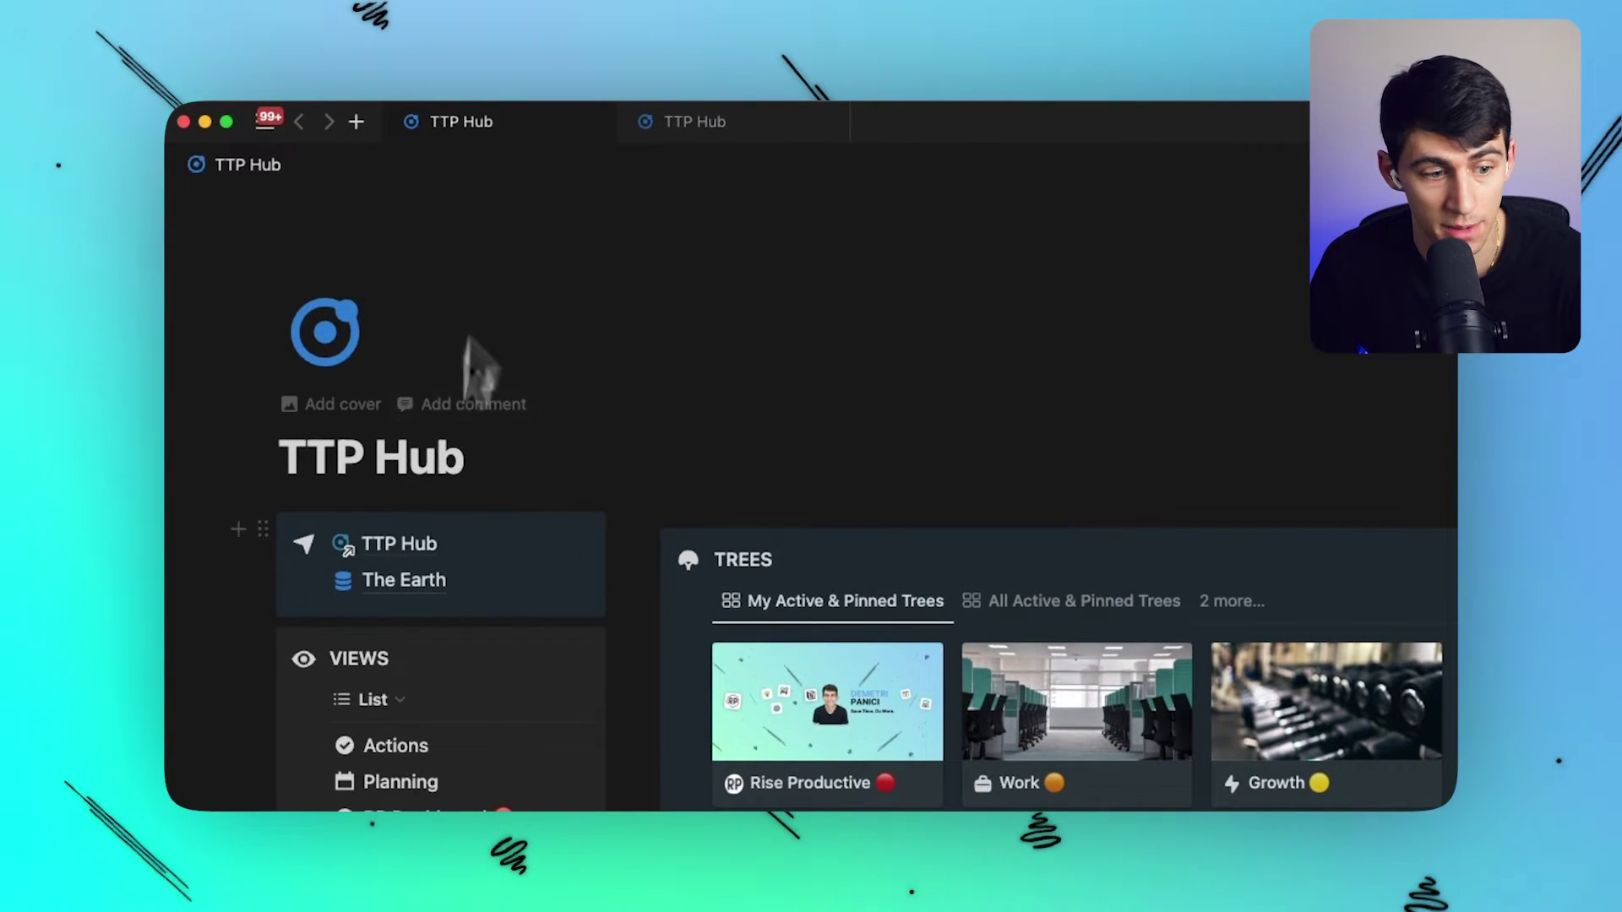
left_click(400, 662)
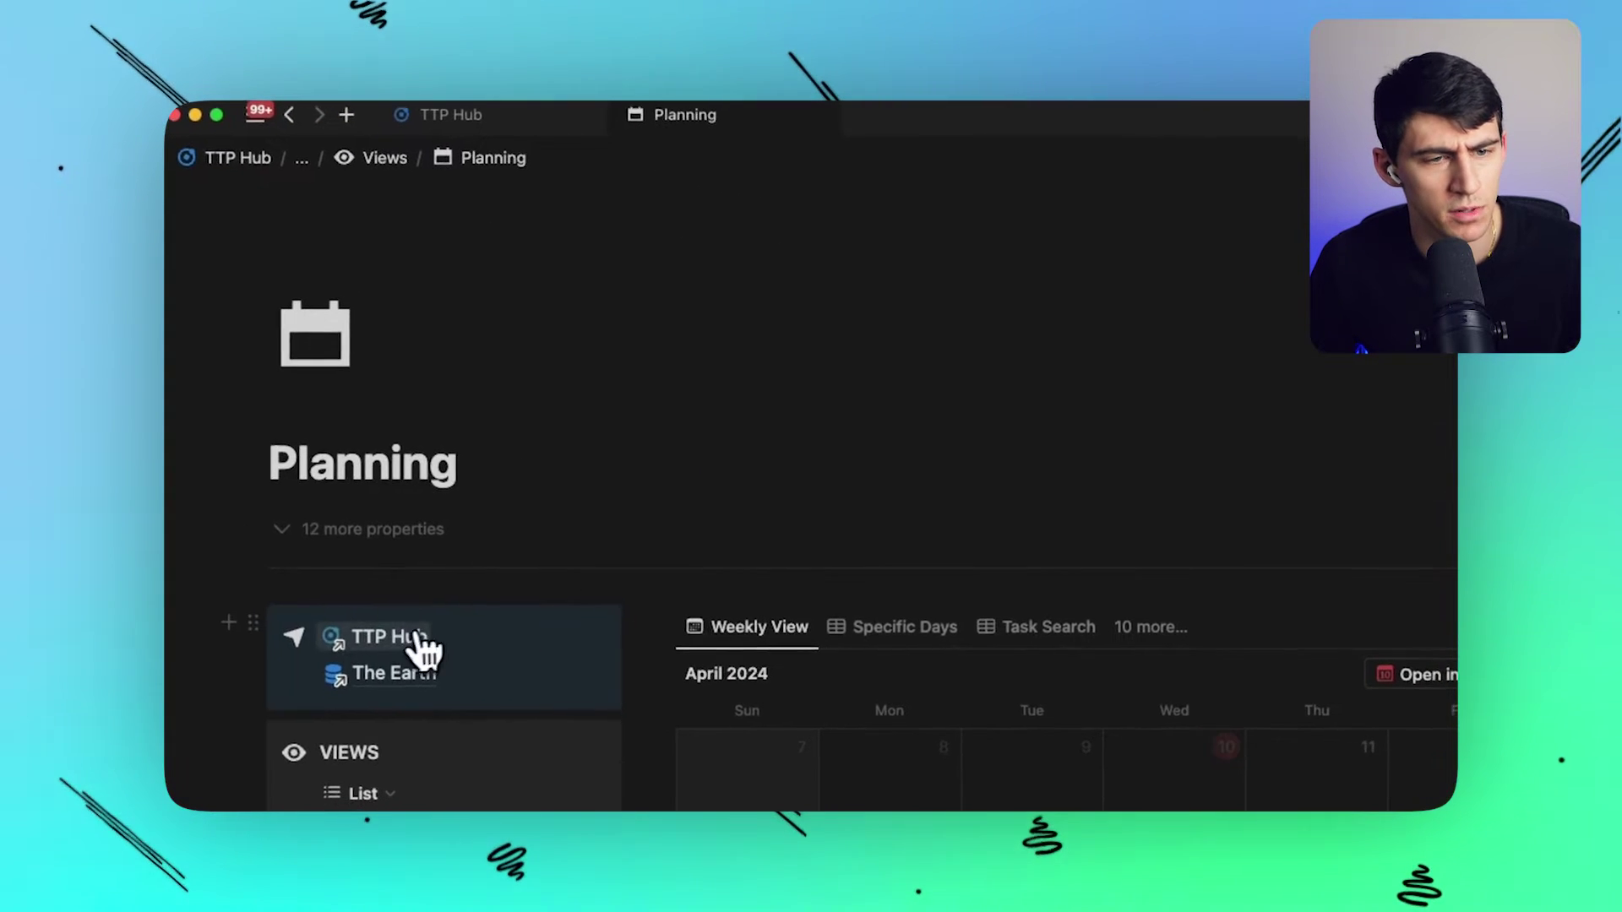
left_click(418, 645, "super")
left_click_drag(905, 137, 712, 171)
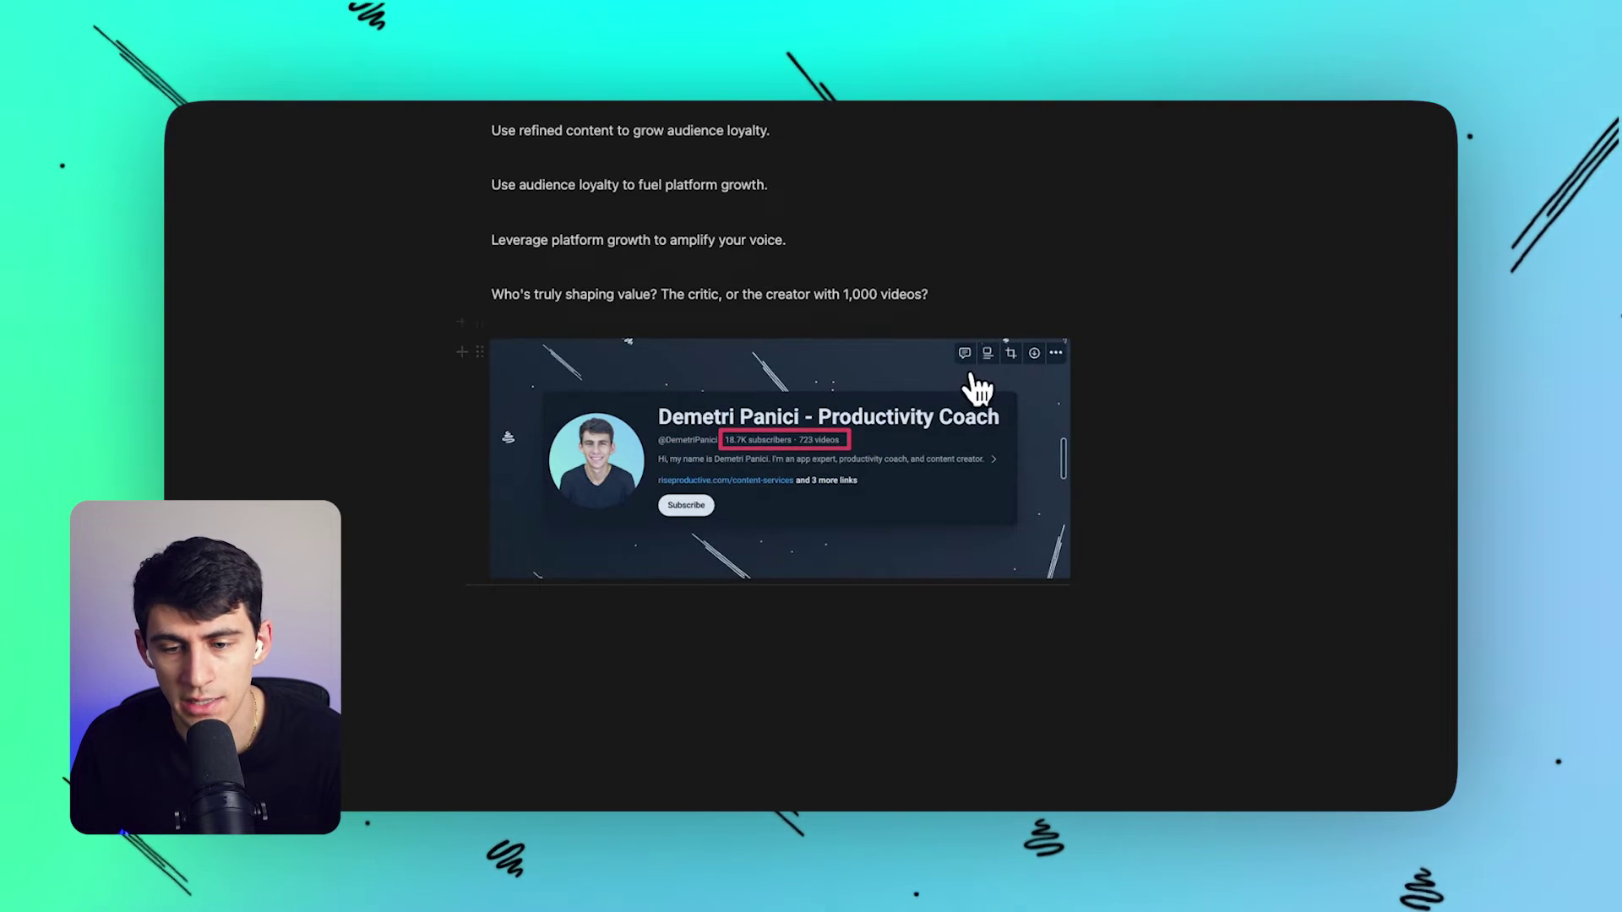
Step: Duplicate the channel screenshot image
left_click(481, 352)
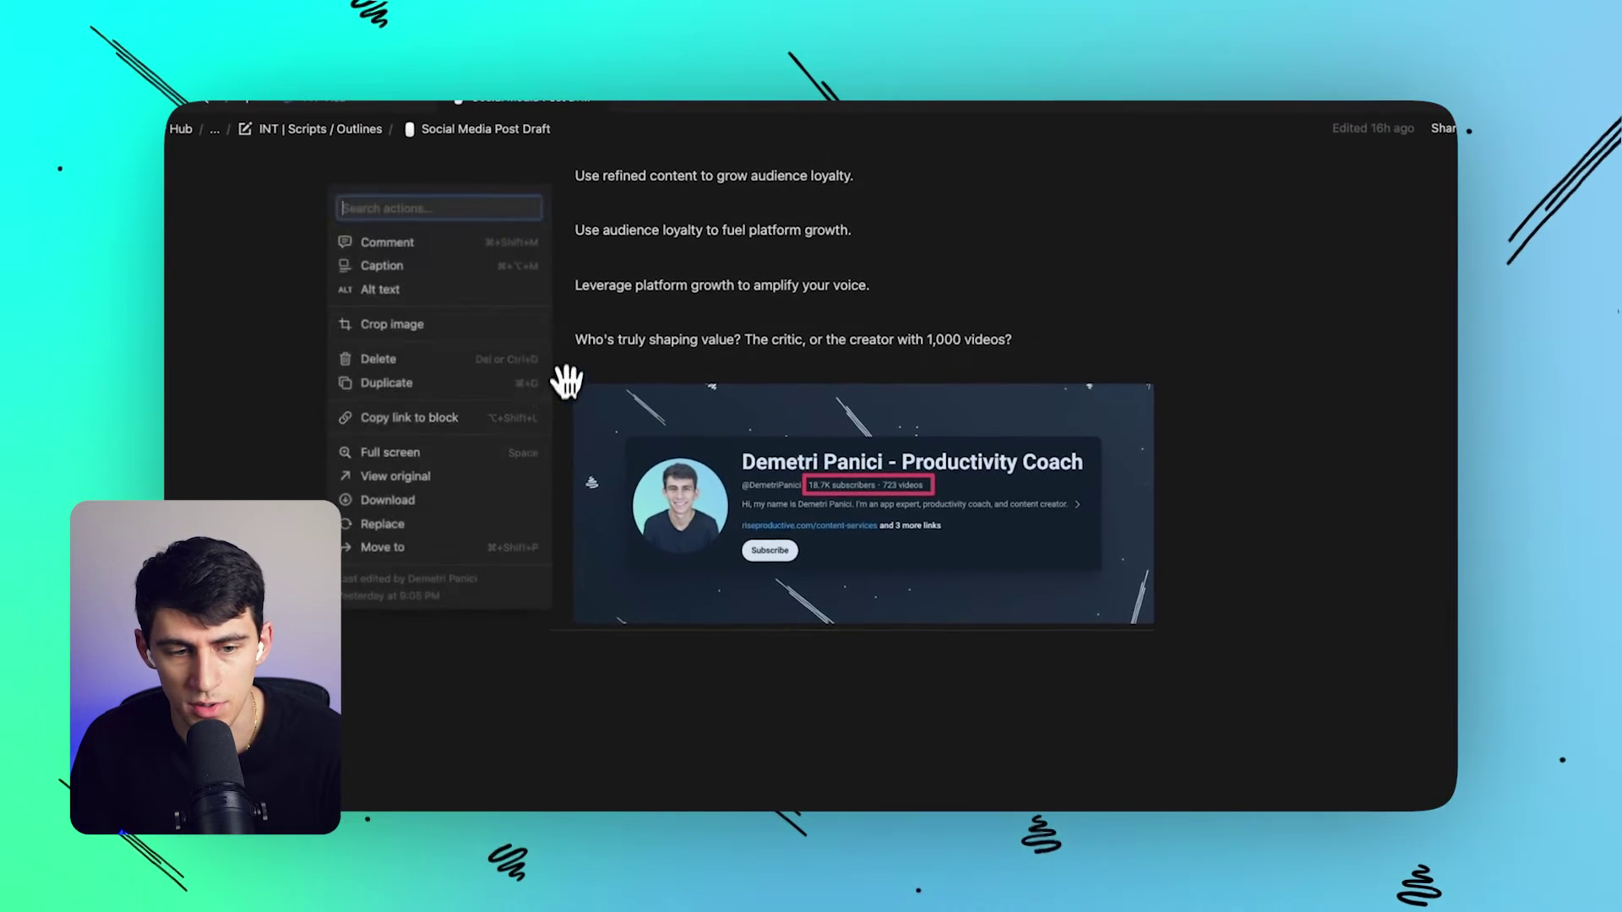
left_click(376, 383)
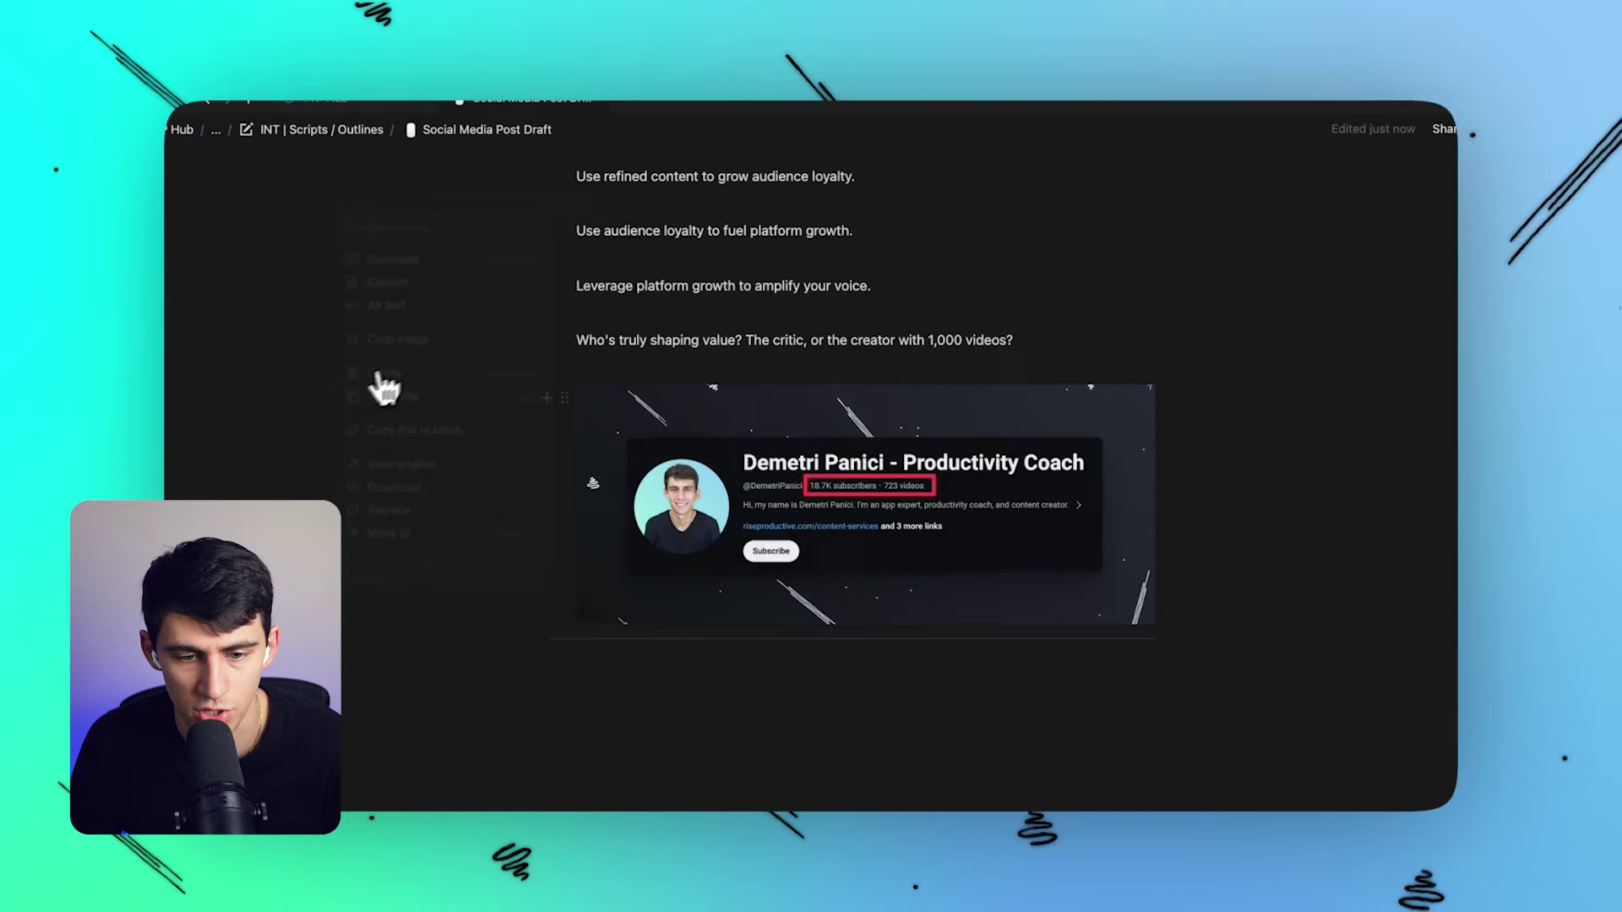
scroll(987, 560, "down", 1)
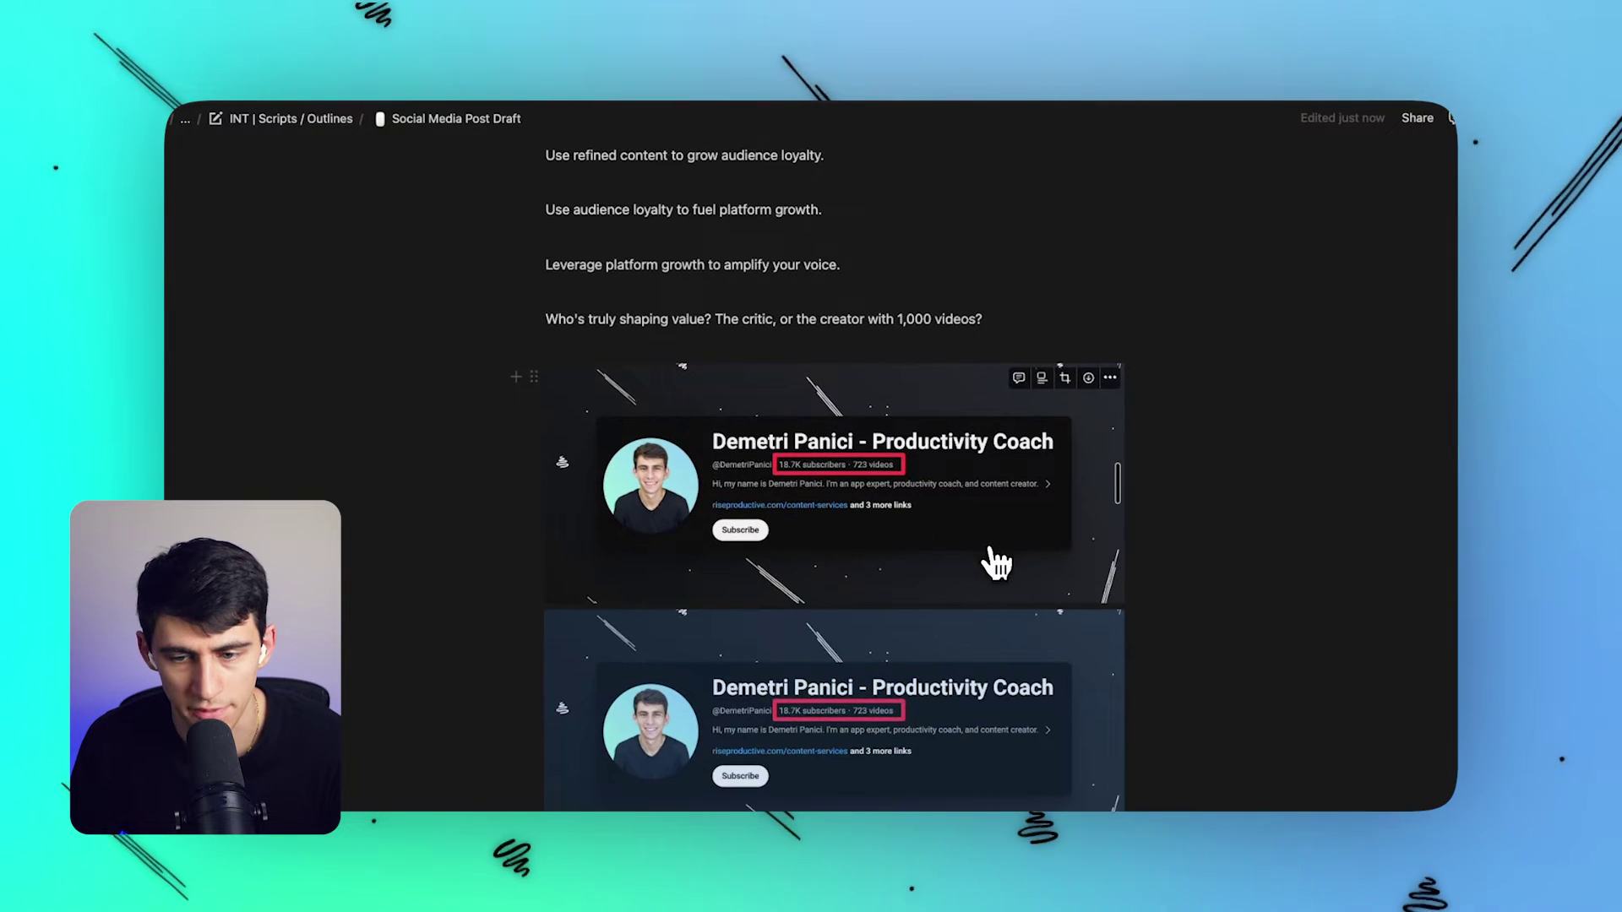
Step: Crop the top copy tightly around the channel banner card and save the crop
left_click(1065, 379)
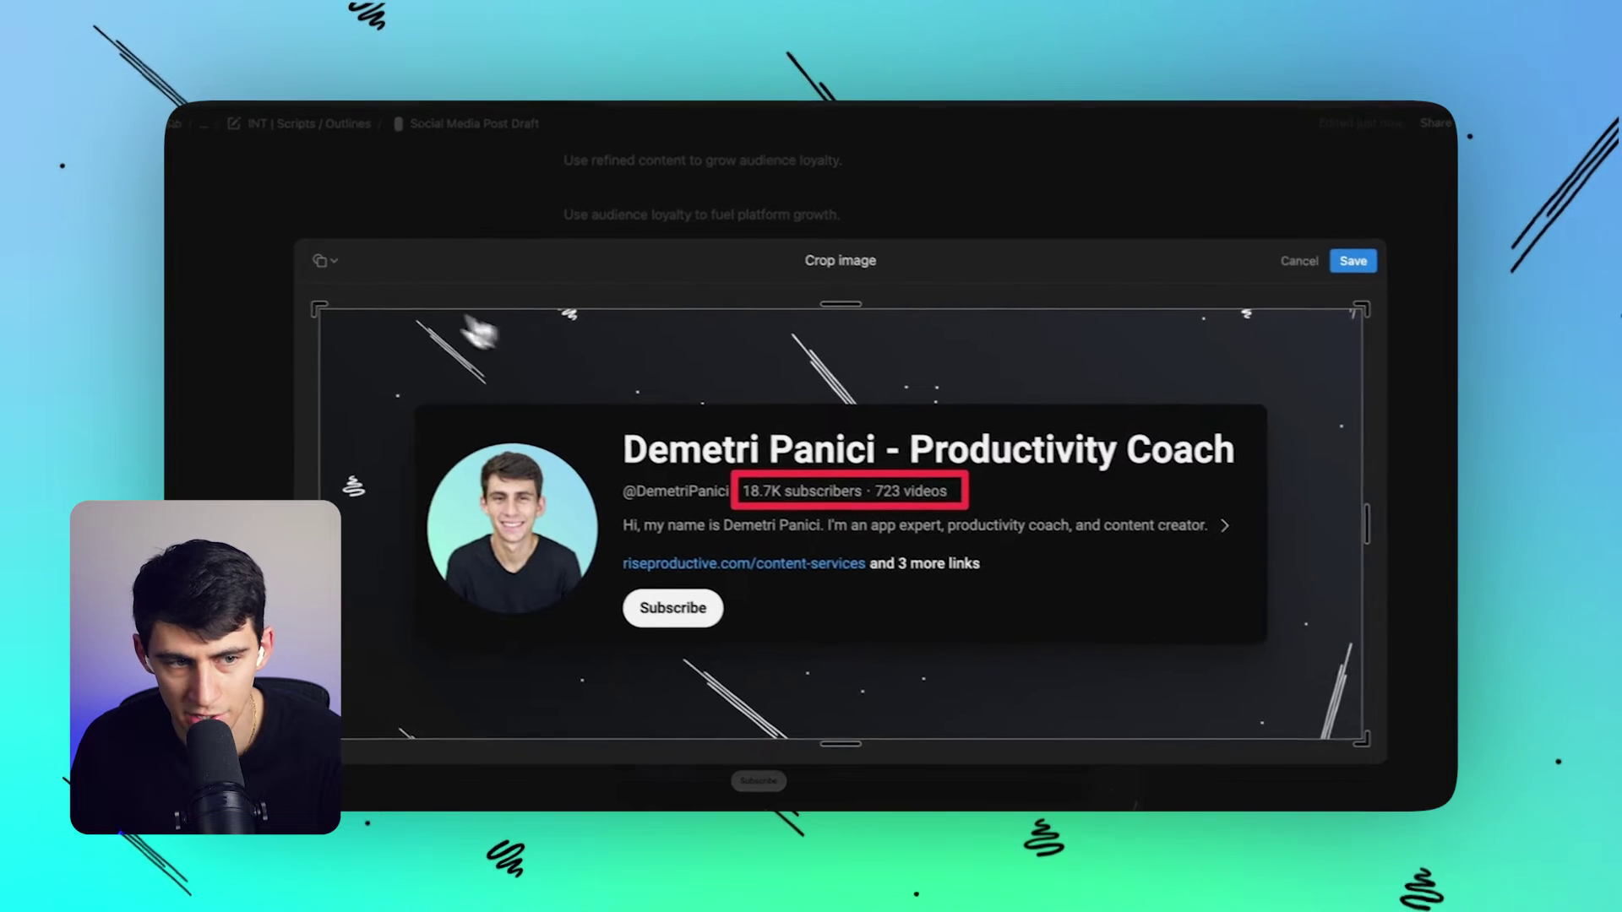
left_click(312, 256)
left_click(400, 302)
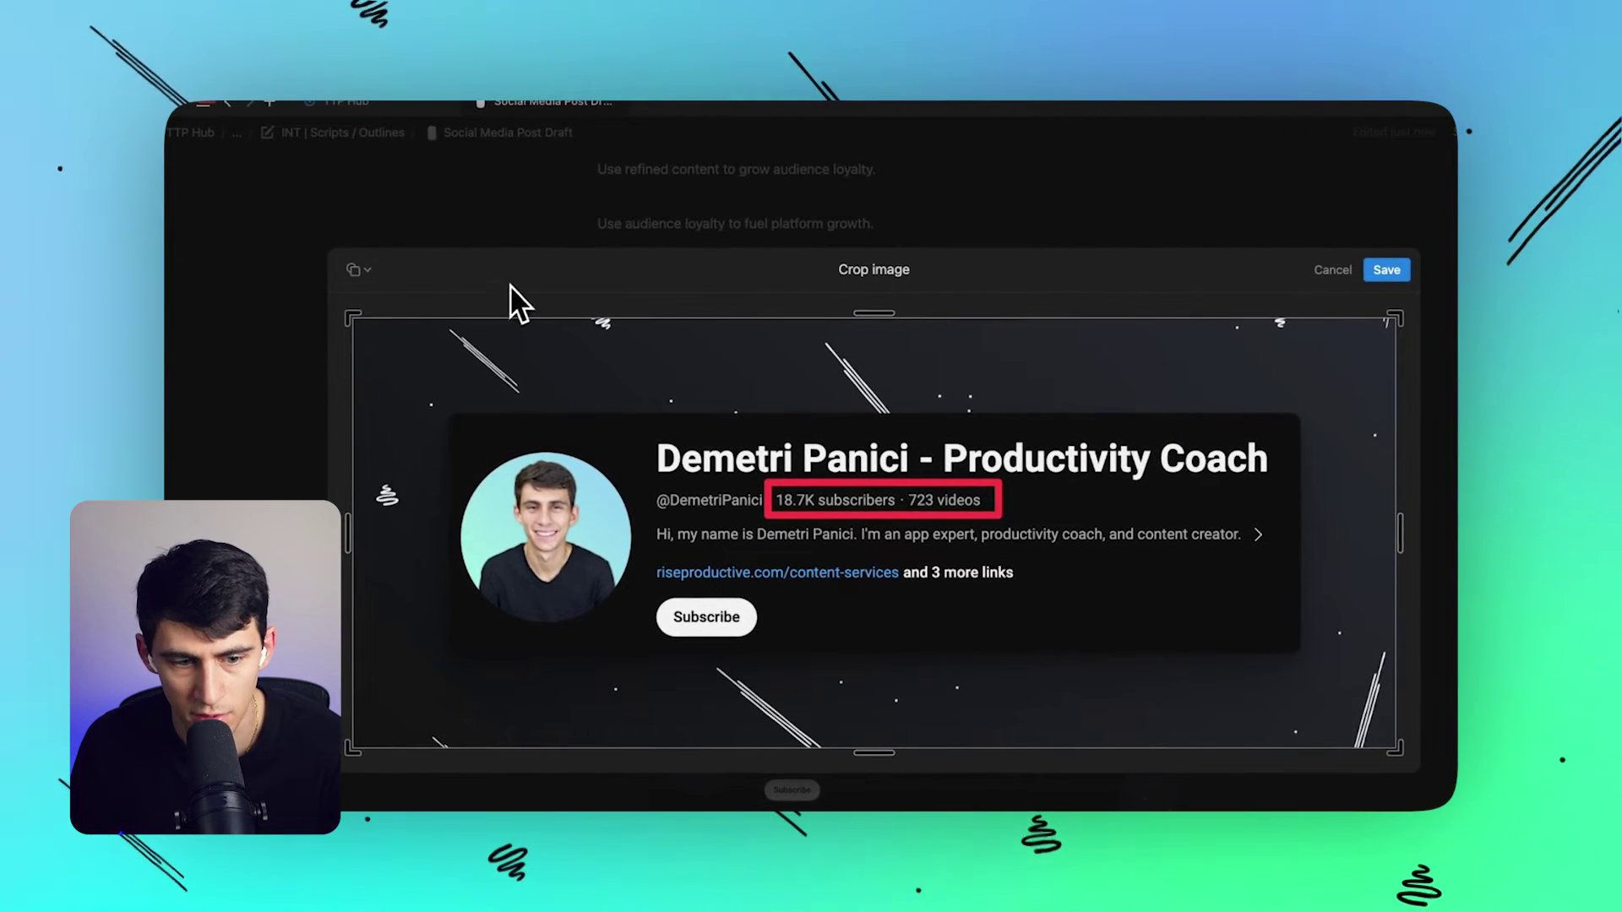
left_click_drag(1394, 319, 986, 456)
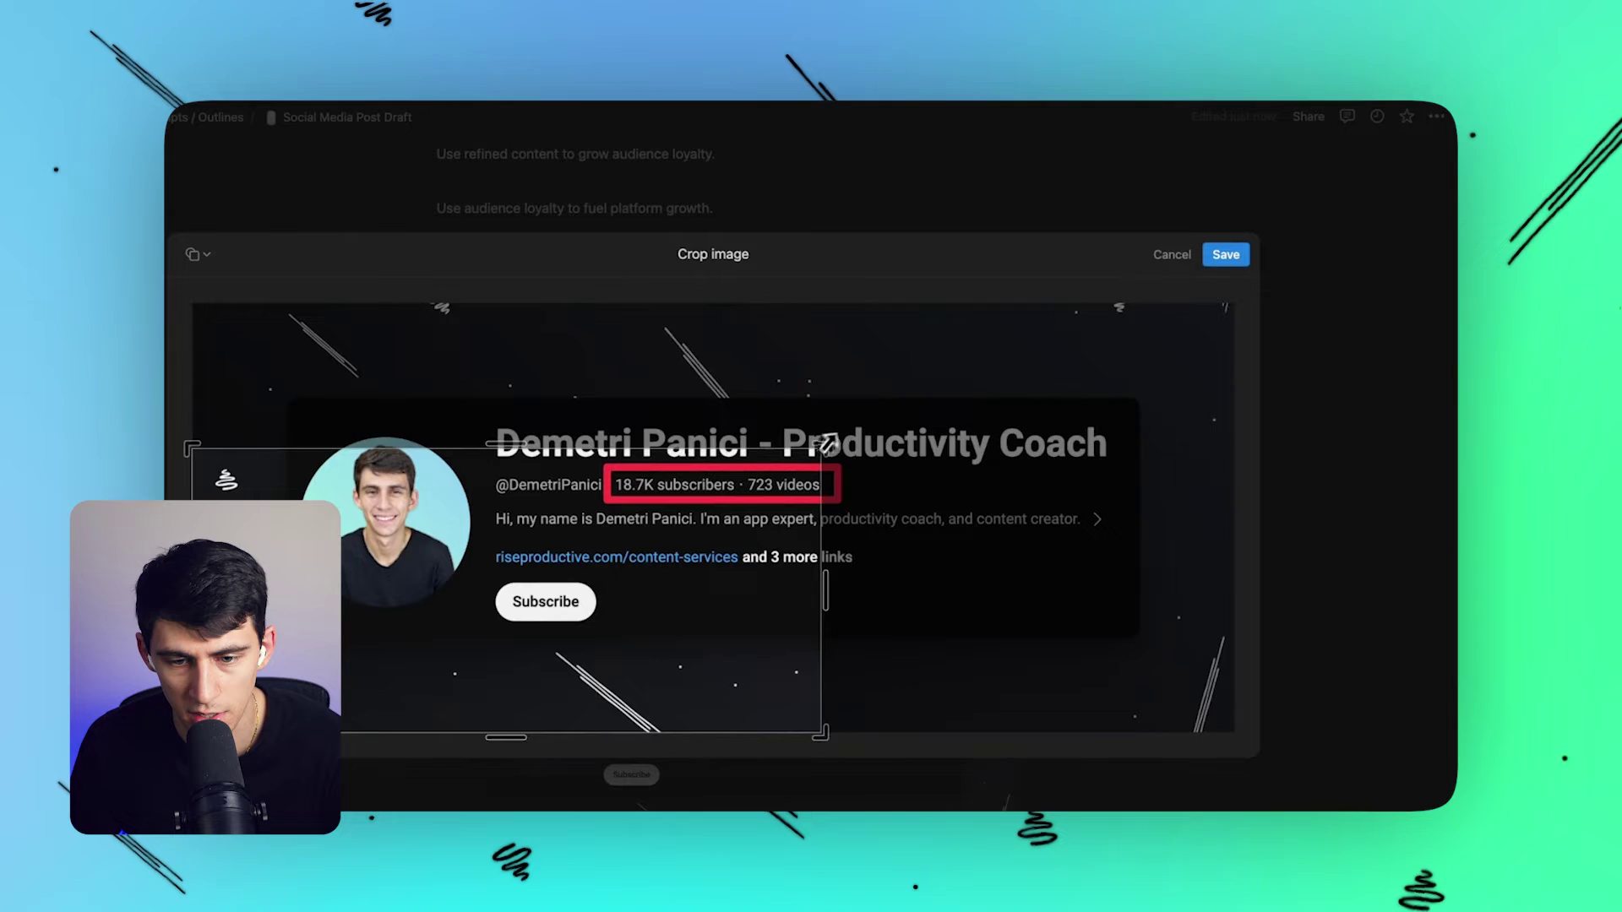
left_click_drag(826, 443, 1106, 370)
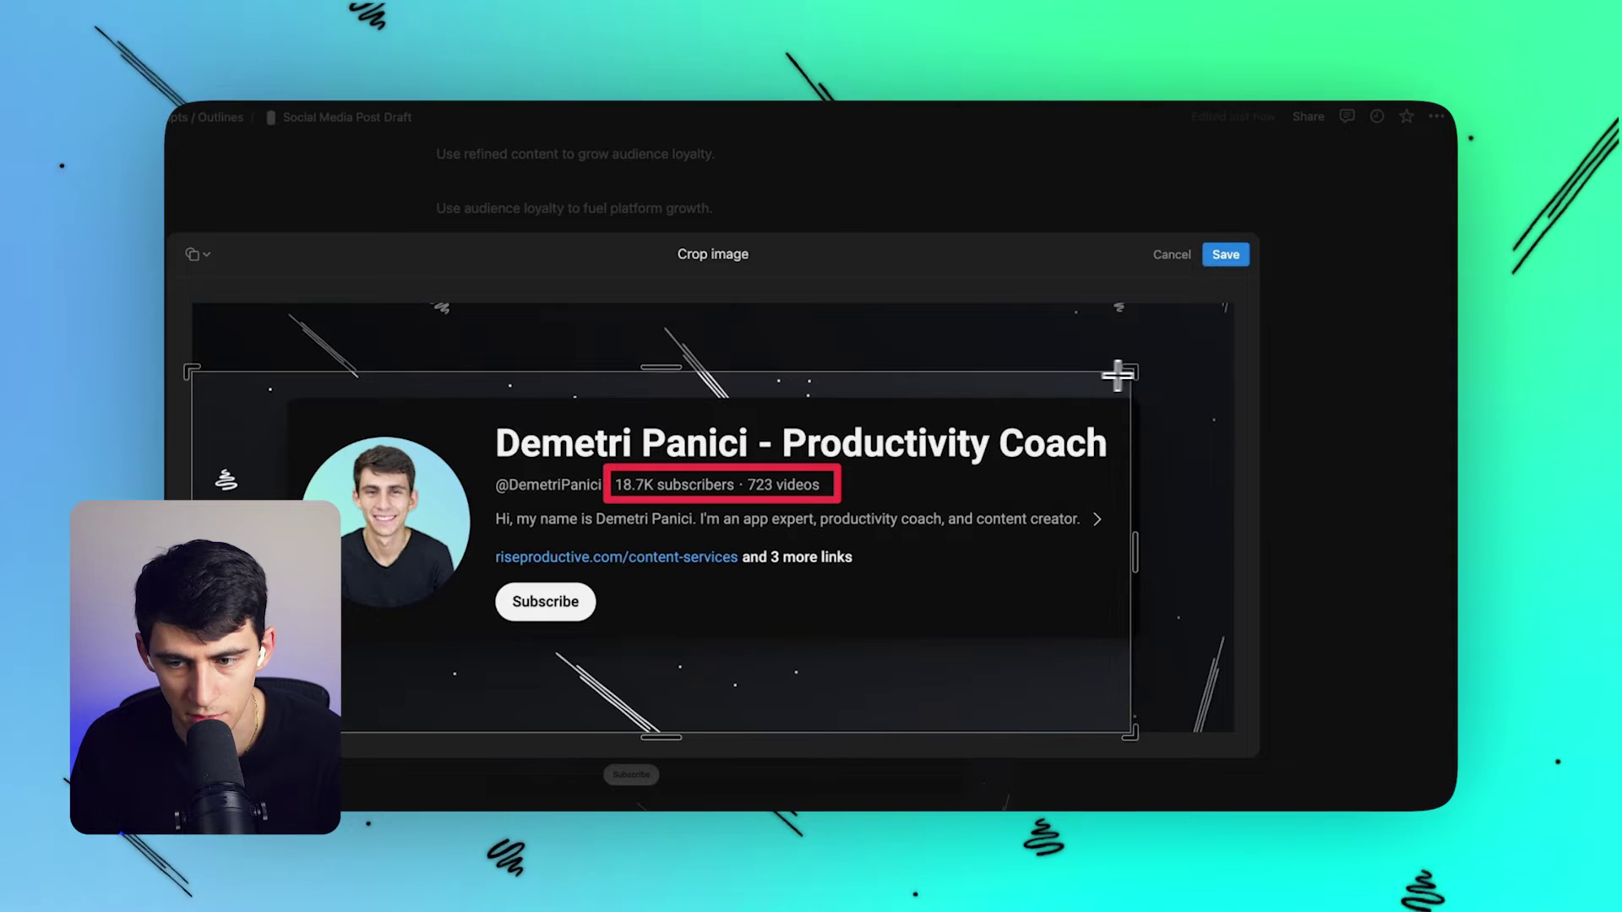
left_click_drag(192, 733, 266, 653)
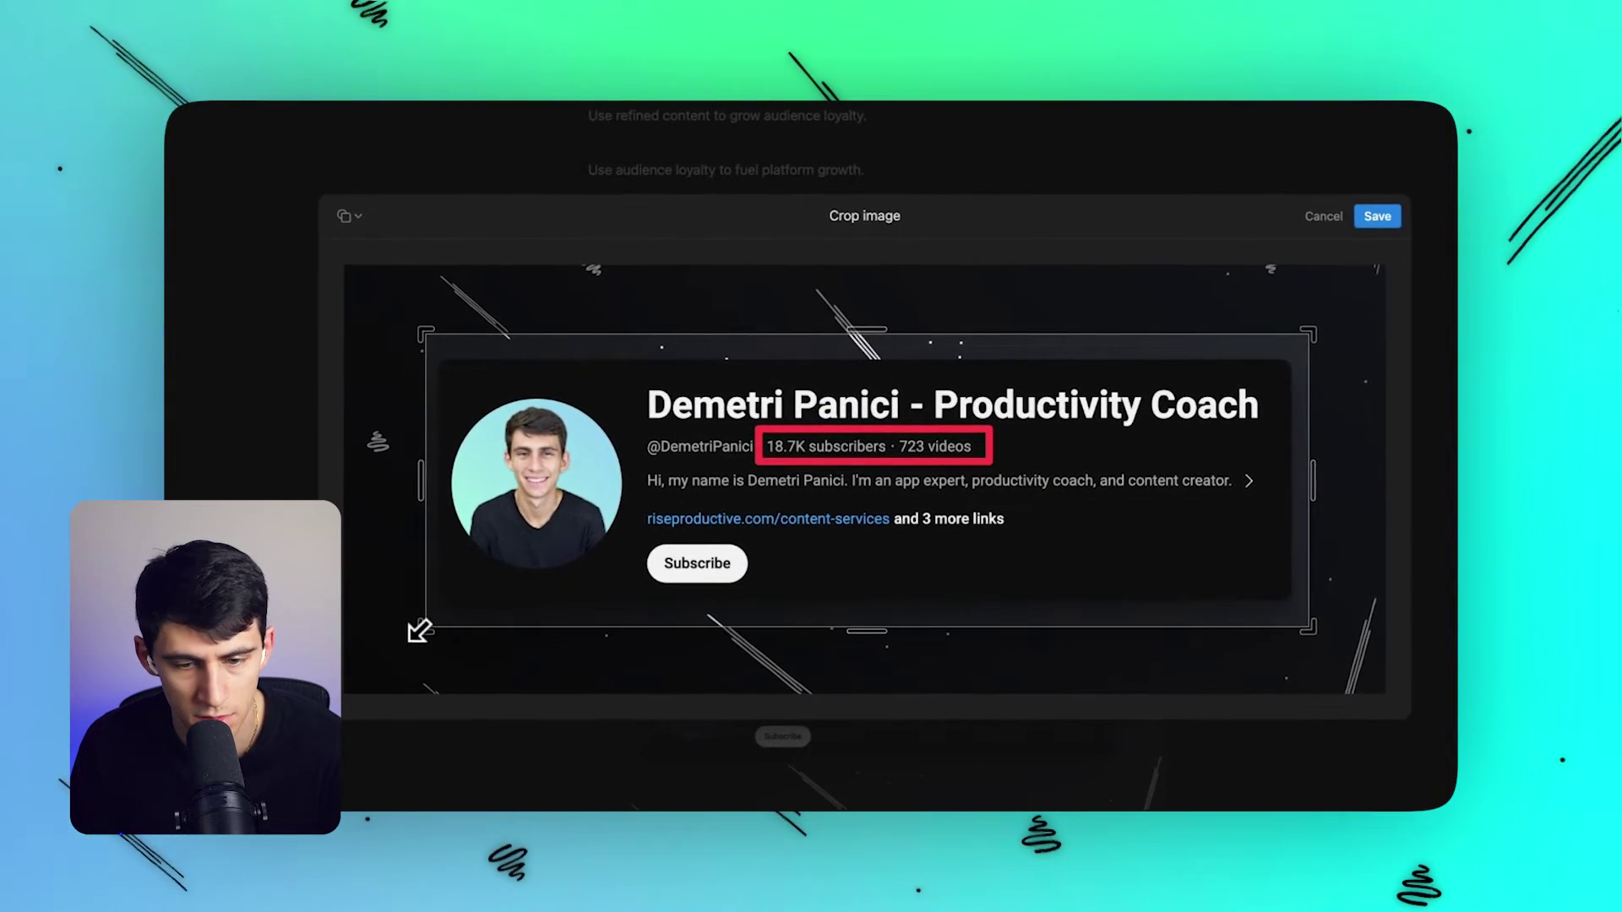
left_click(1377, 216)
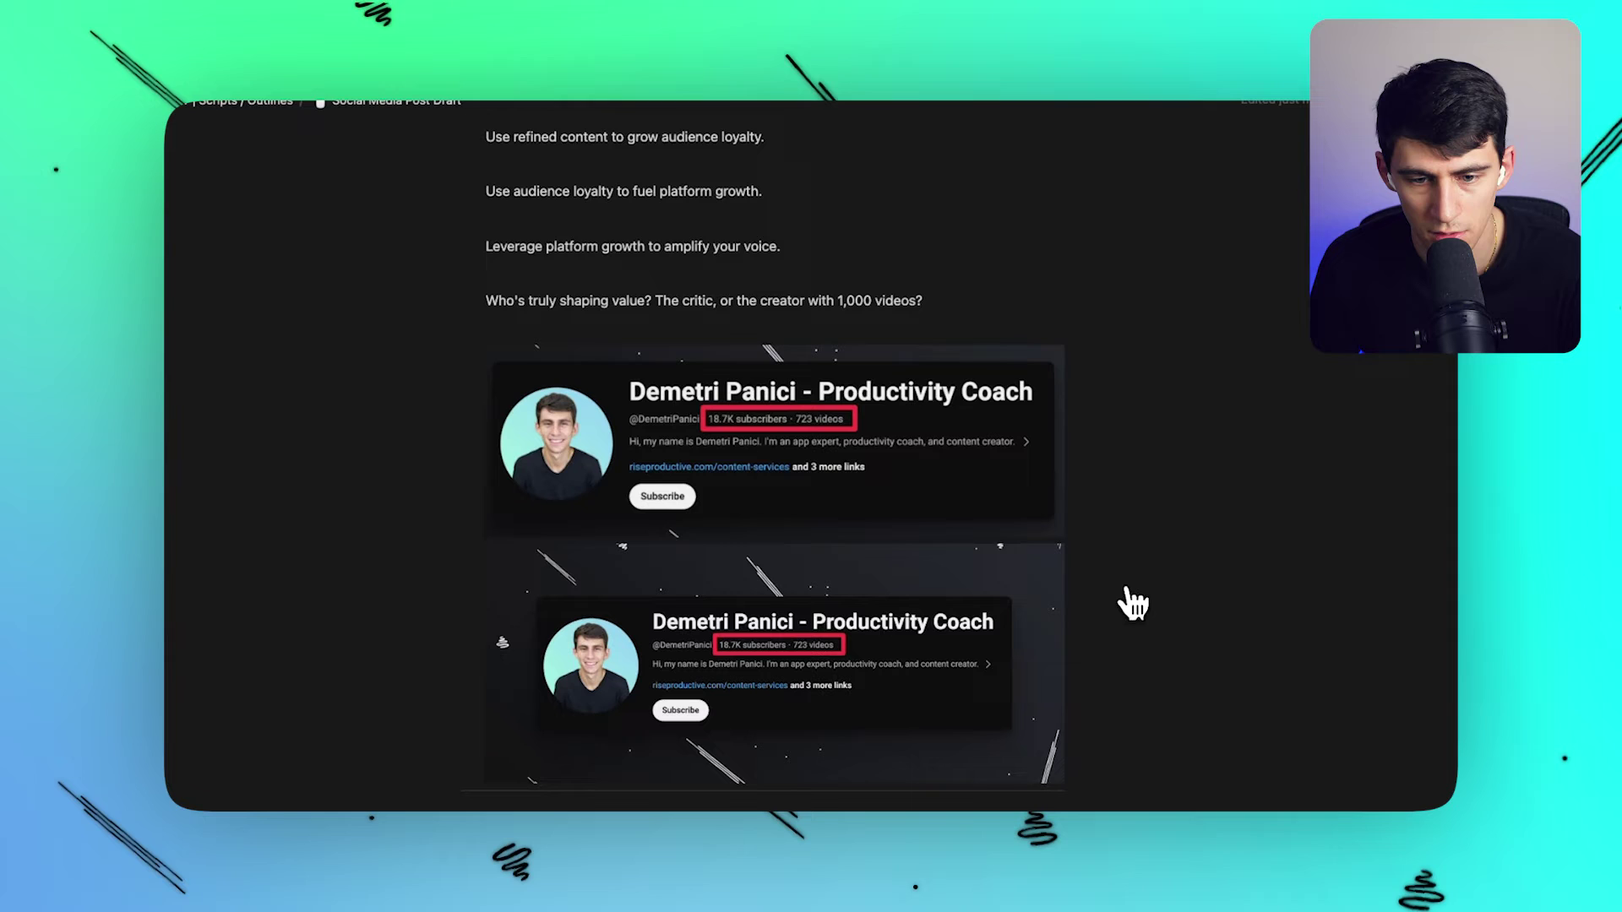
left_click(897, 430)
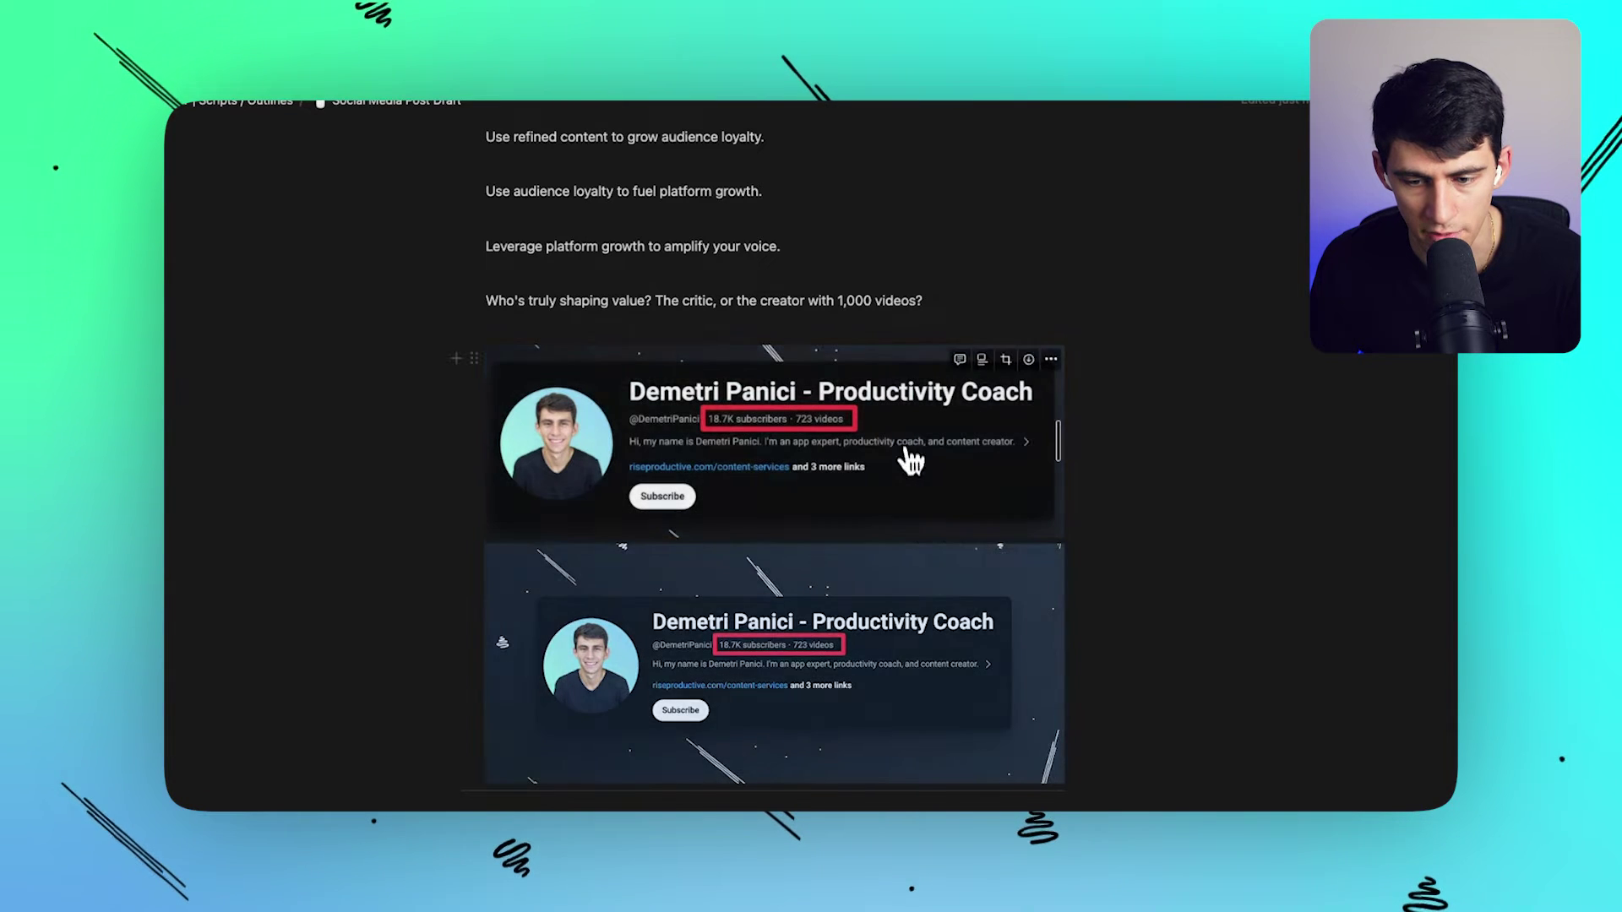
Step: On the lower copy, try circle, square, portrait and landscape crops, then a 16:9 crop spanning the image
left_click(1004, 558)
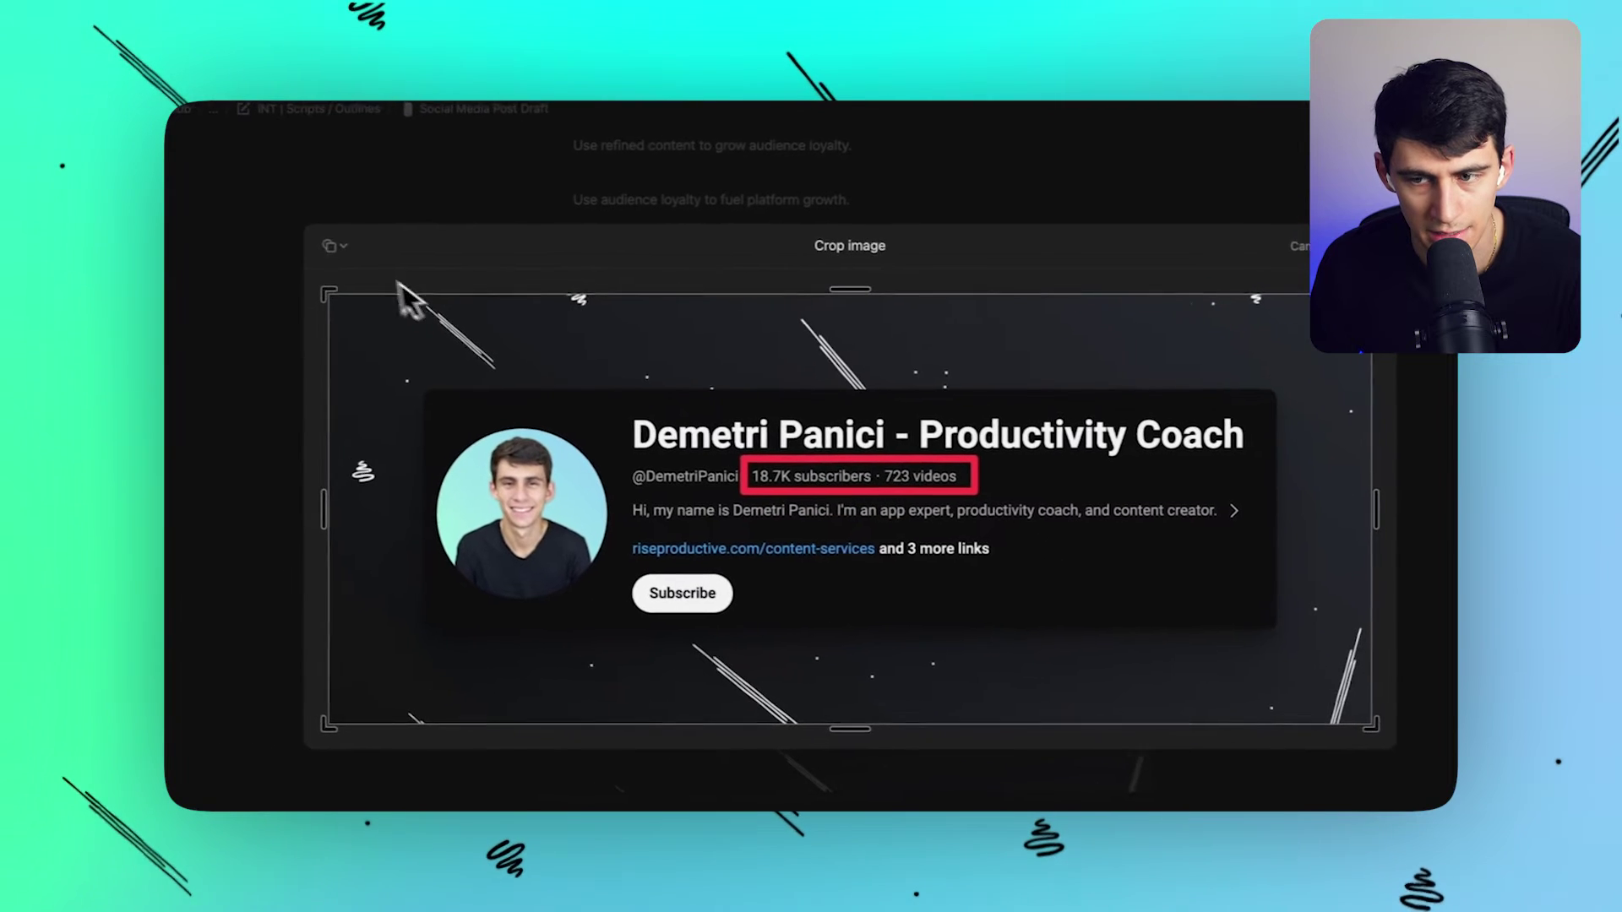
left_click(353, 247)
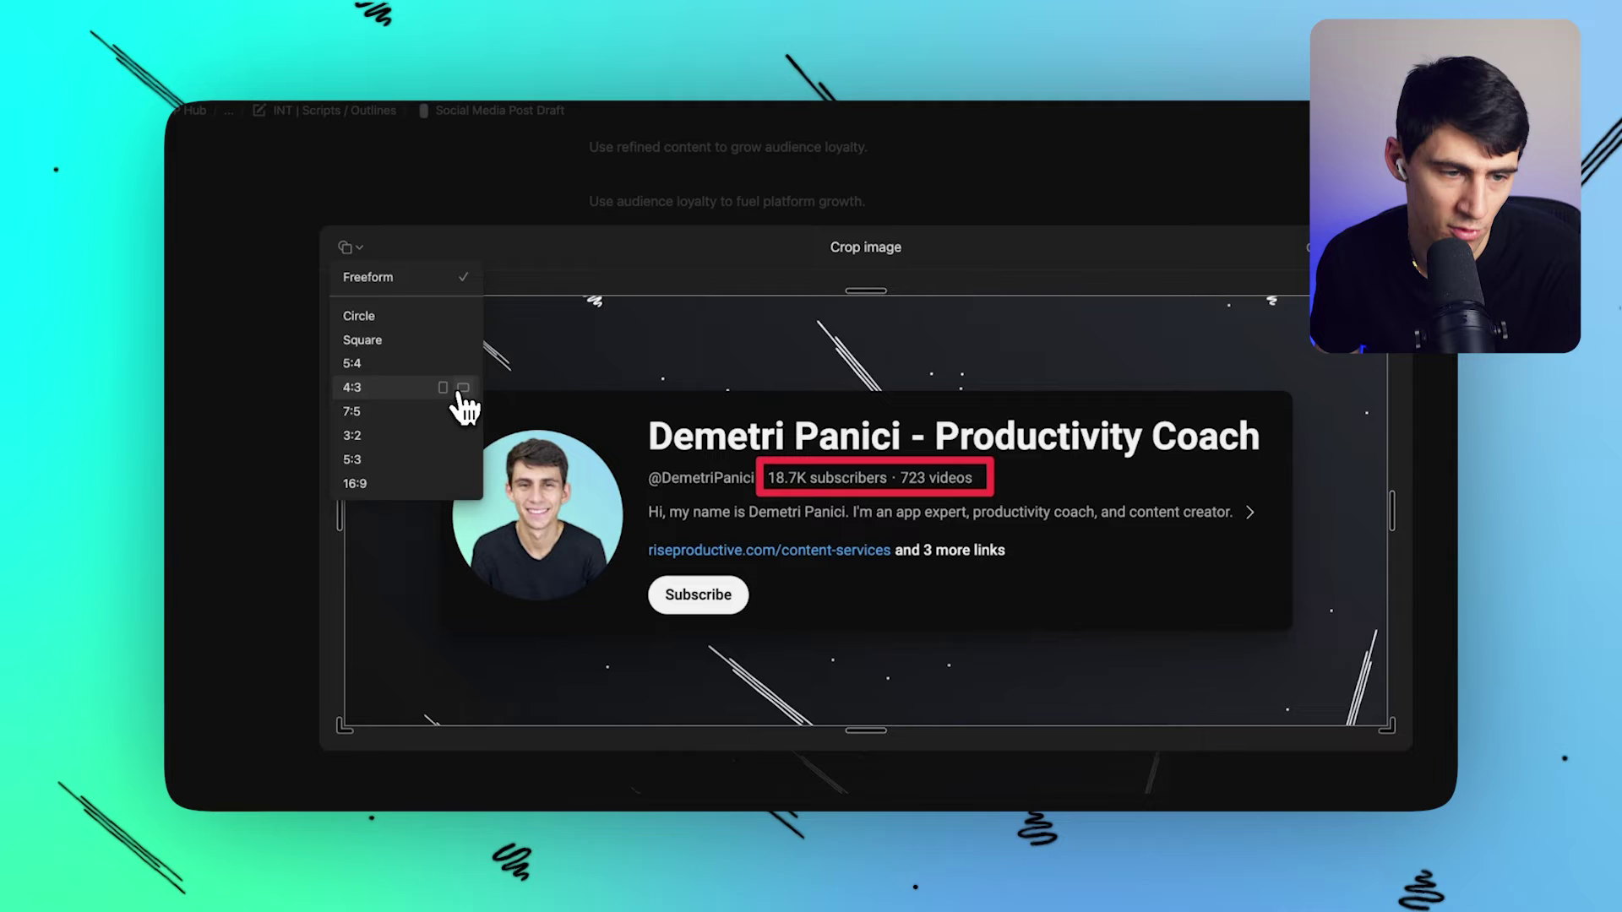
left_click(466, 327)
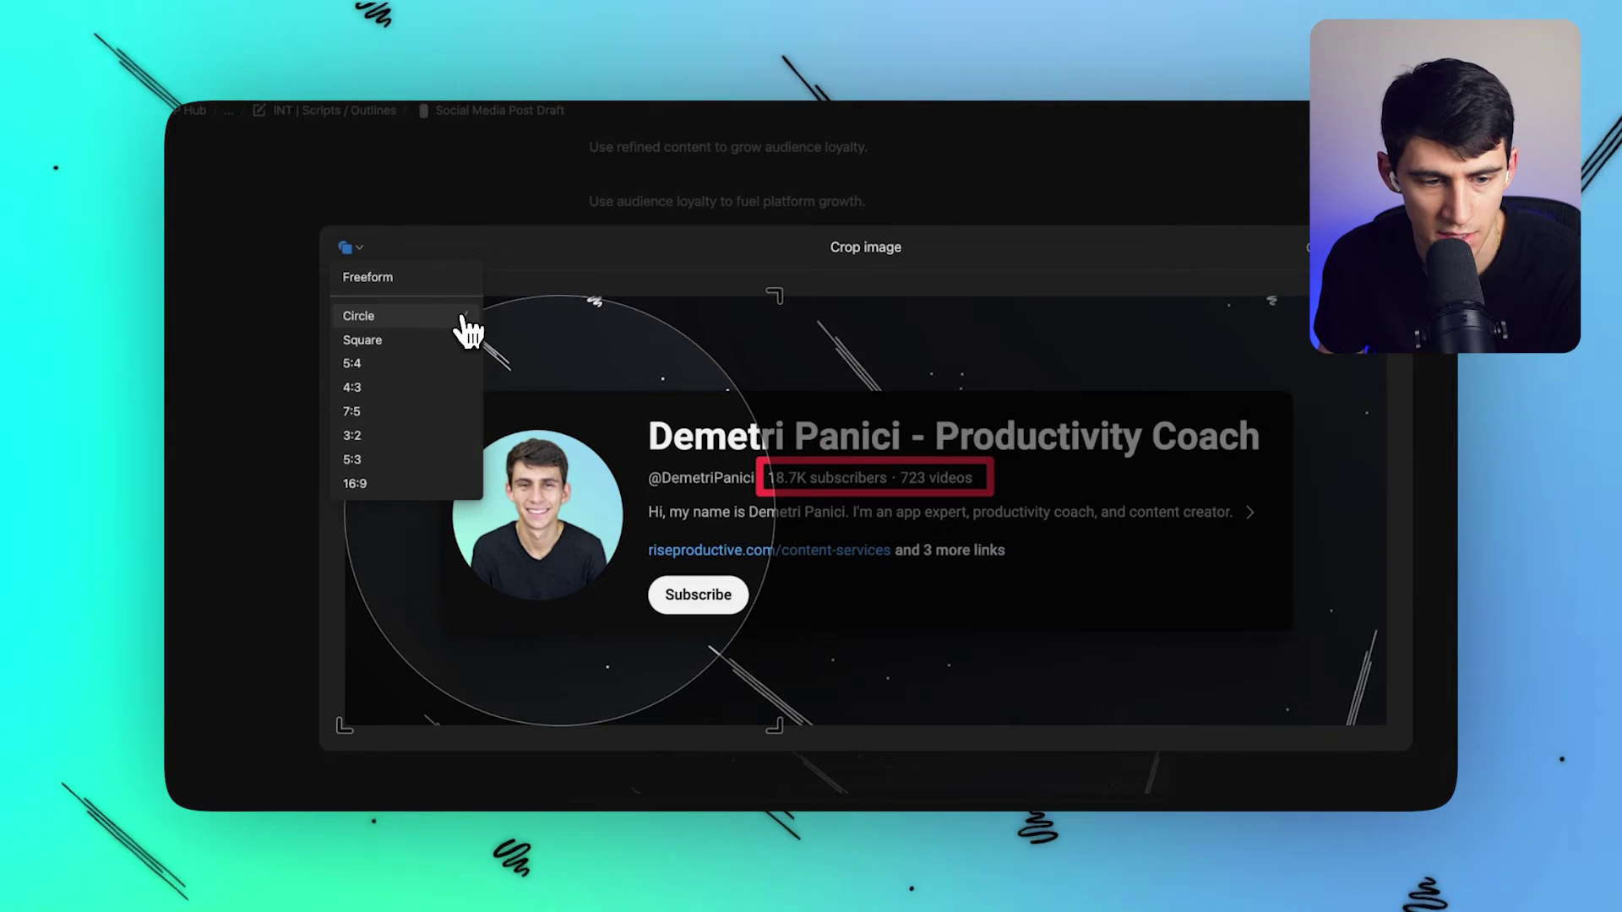
left_click(444, 348)
left_click(442, 363)
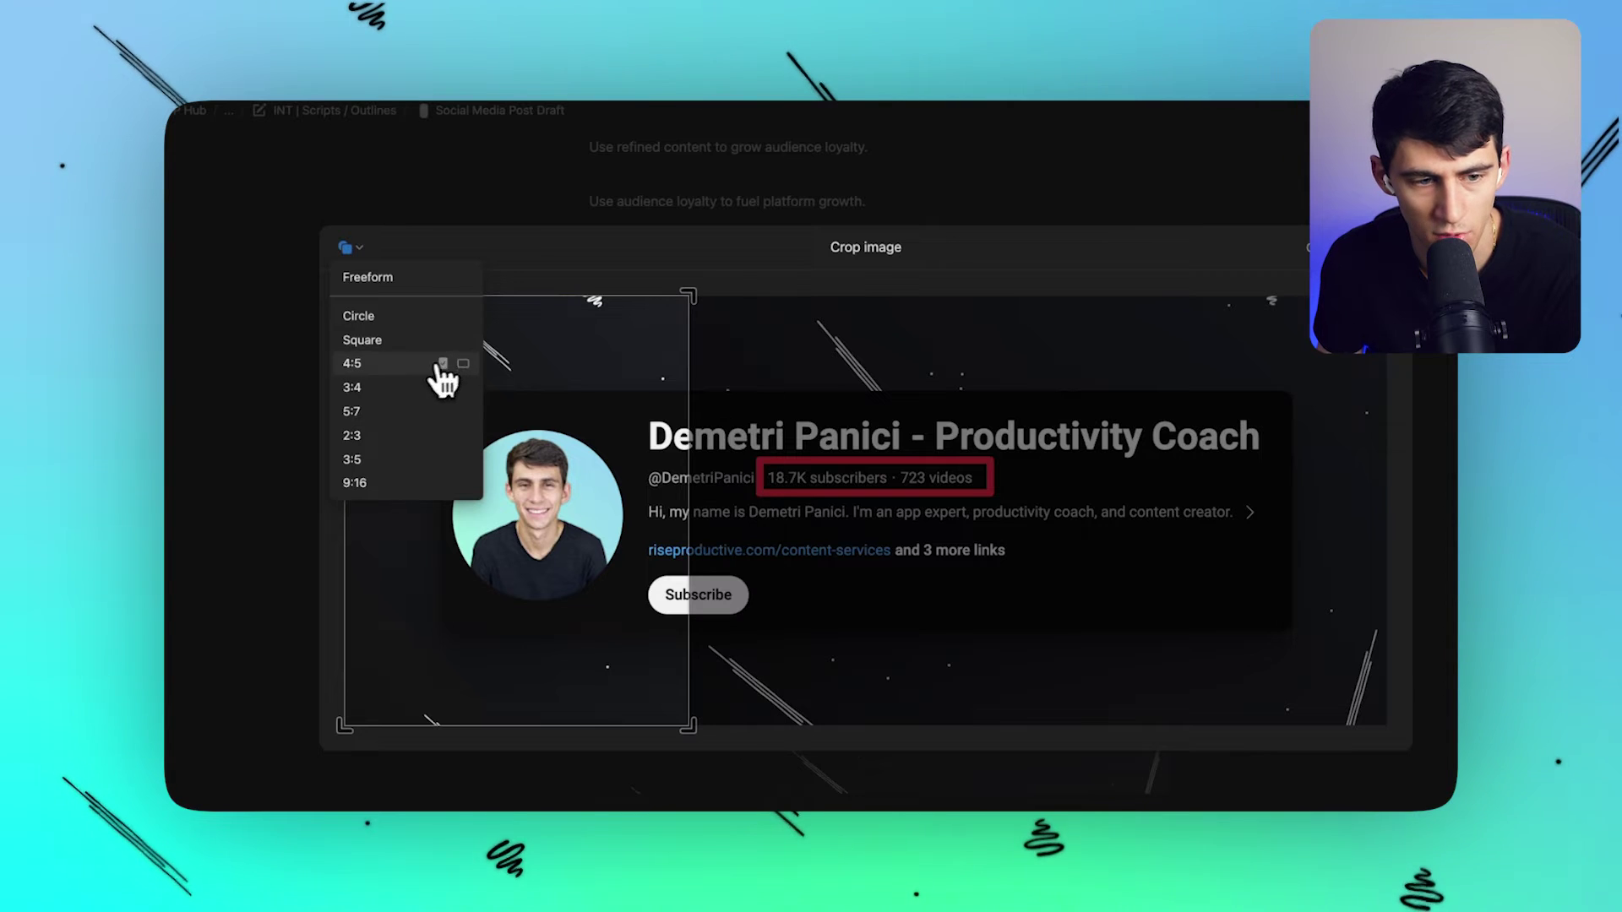
left_click(463, 363)
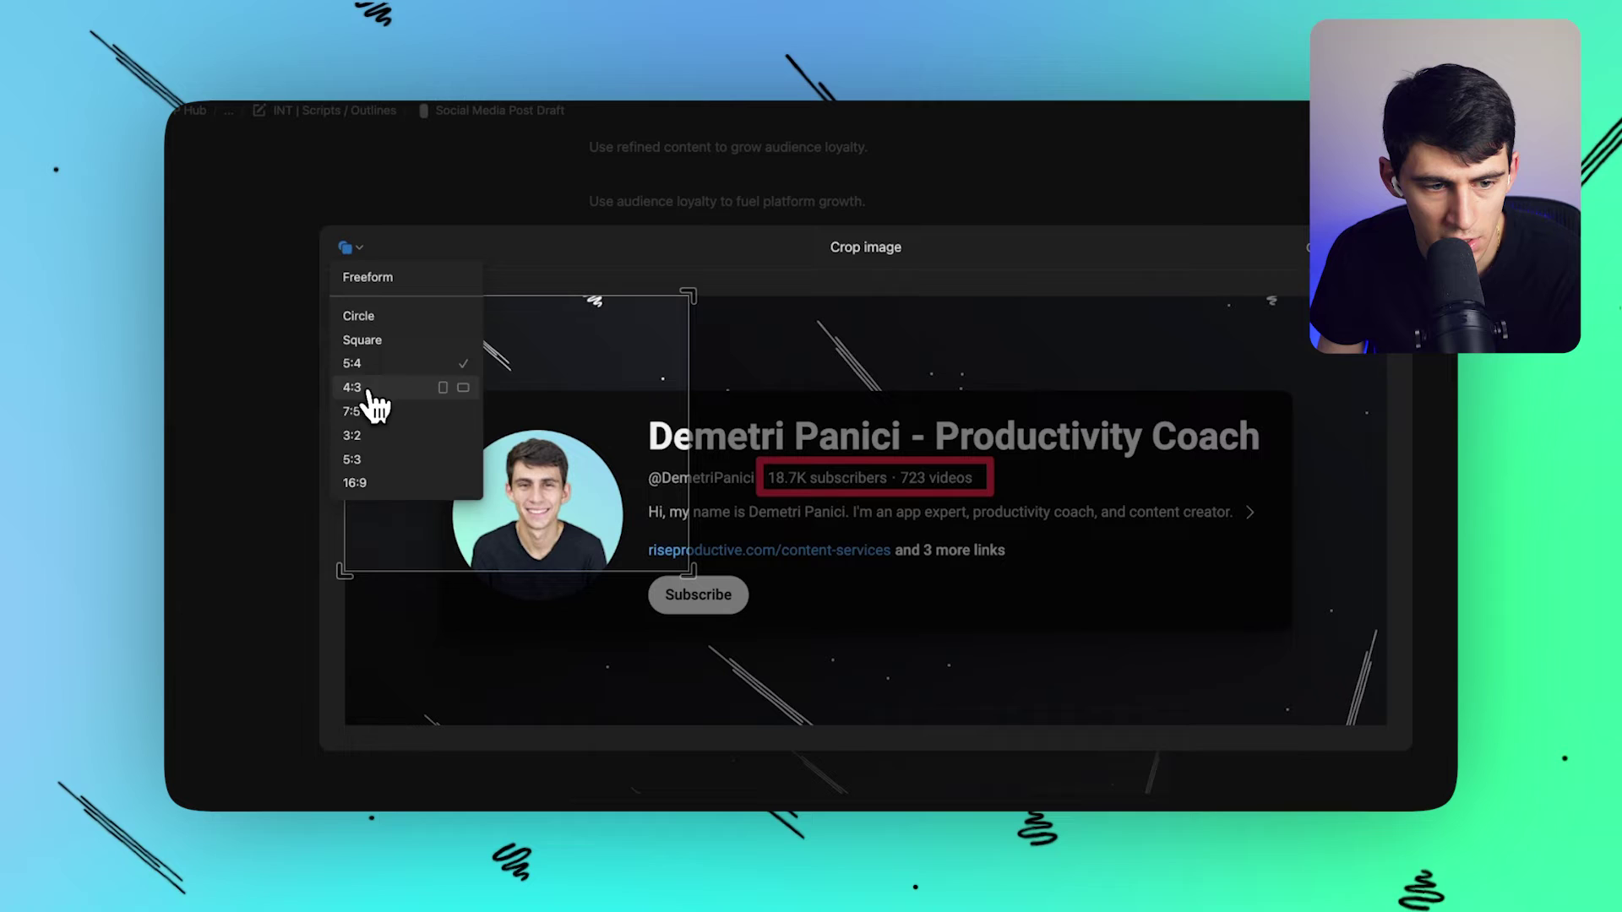
left_click(403, 485)
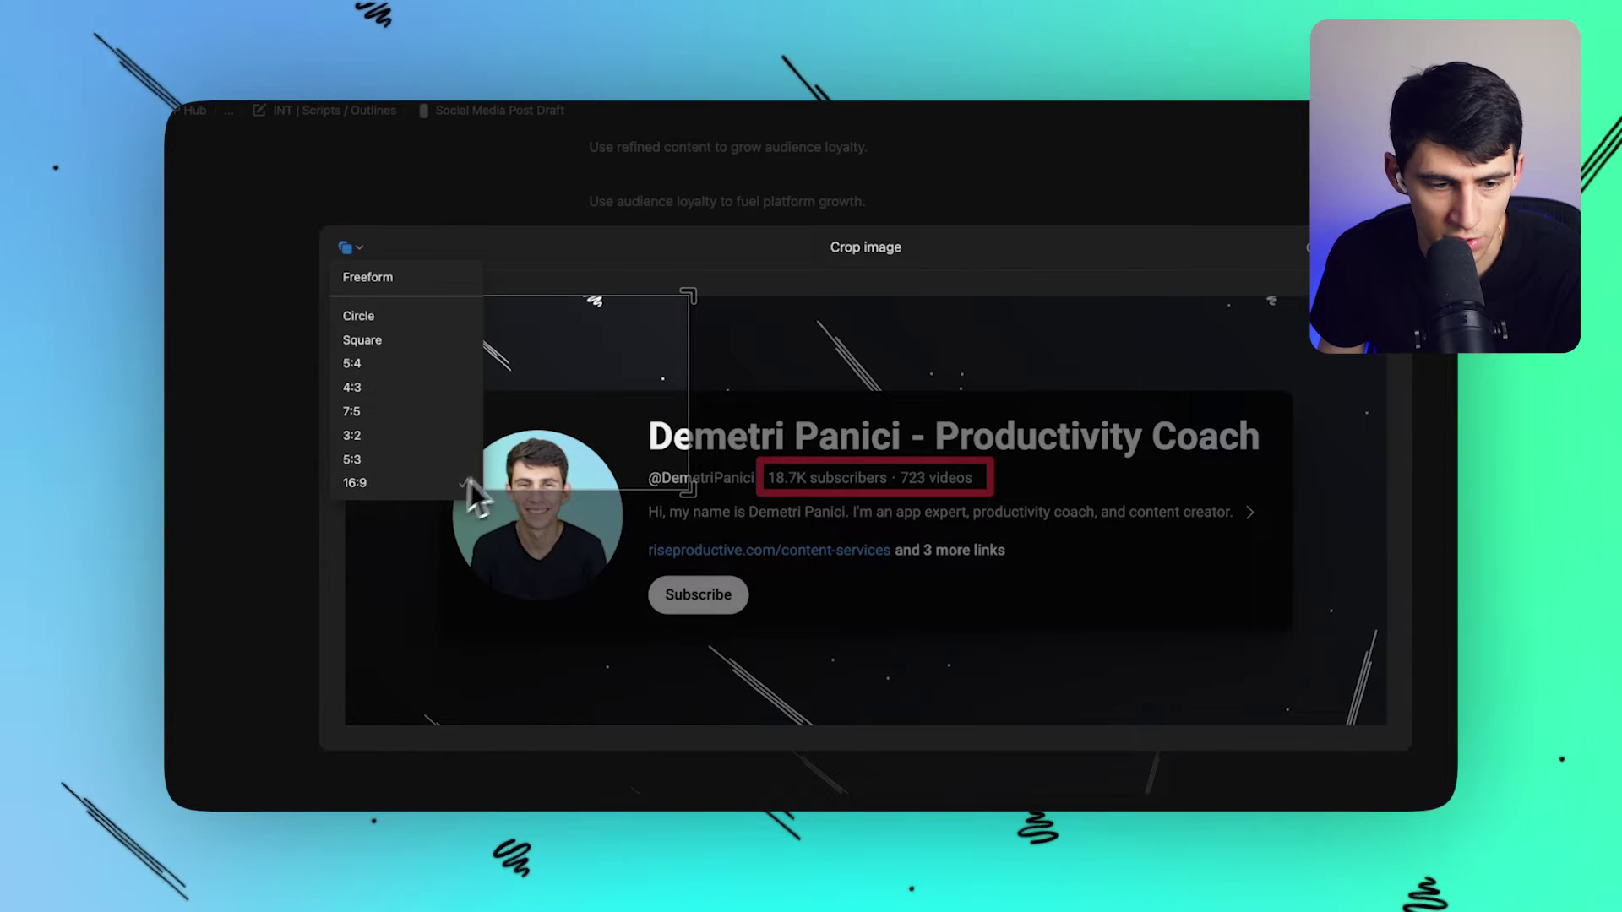
left_click_drag(694, 507, 1254, 726)
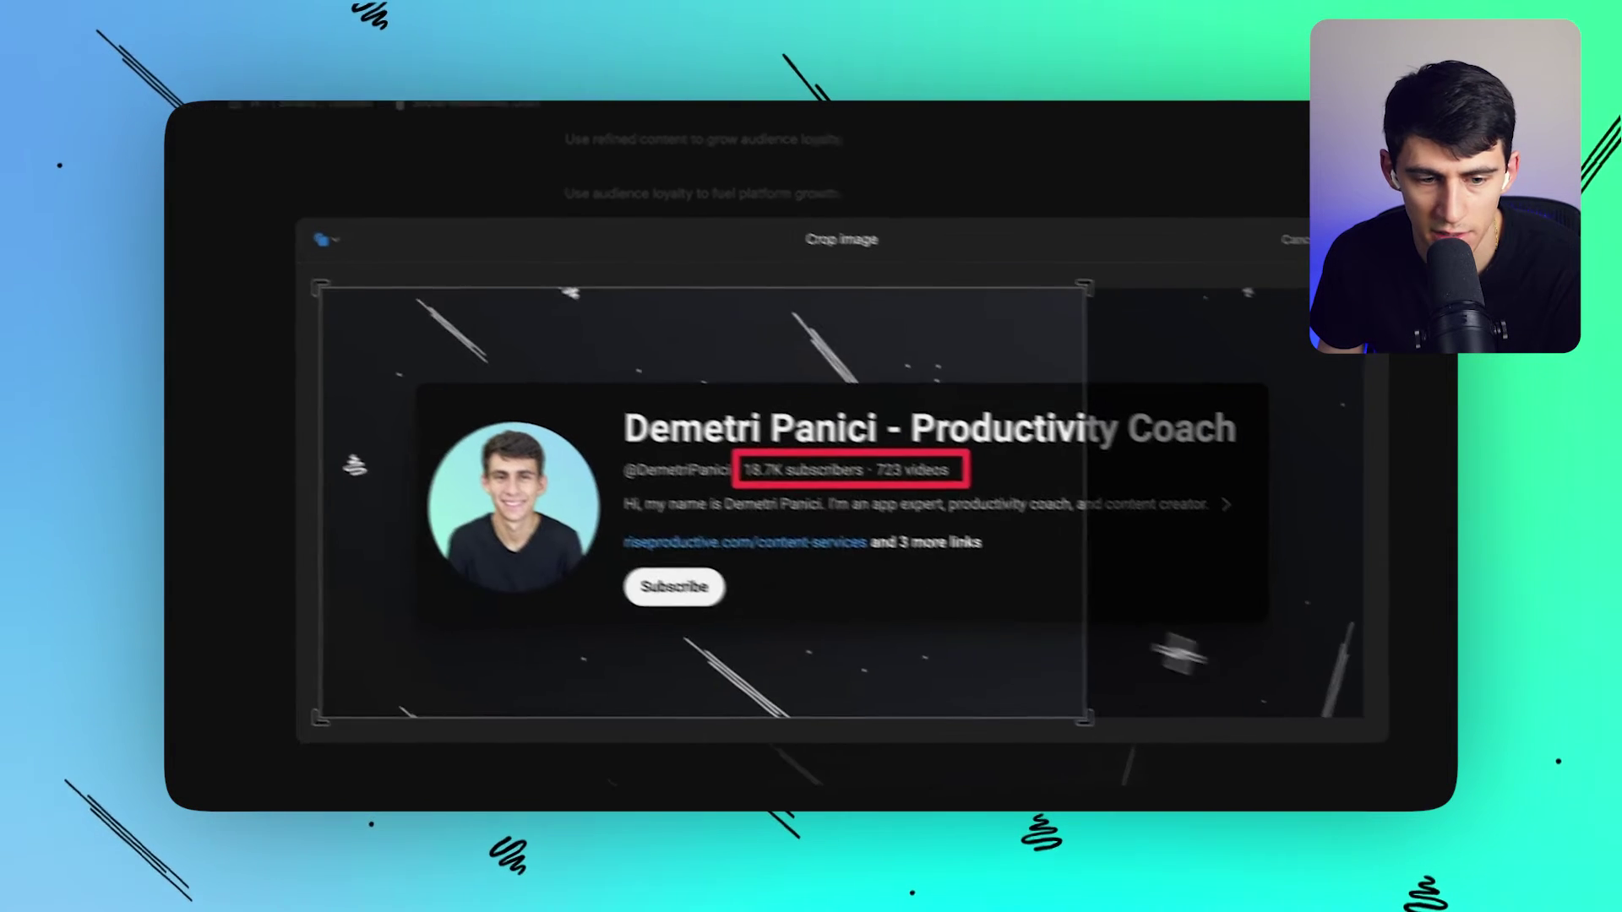
mouse_move(1005, 551)
left_mouse_down()
mouse_move(1025, 549)
mouse_move(986, 558)
left_mouse_up()
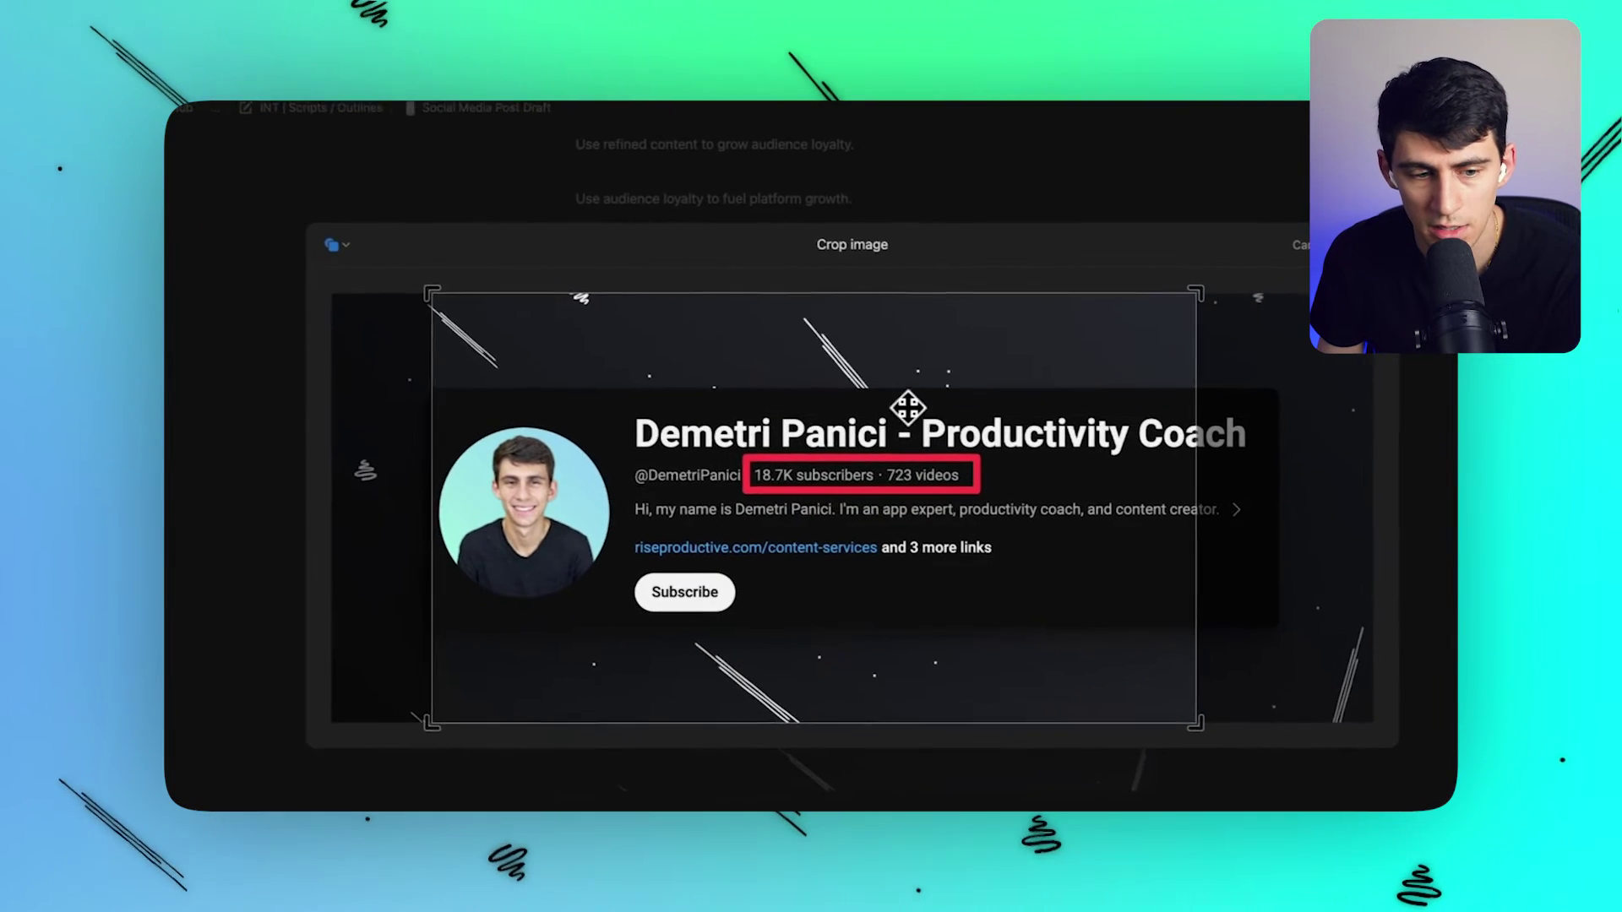
Step: Switch the crop to 5:3, then Square, and save a tight square around the profile picture
left_click(224, 205)
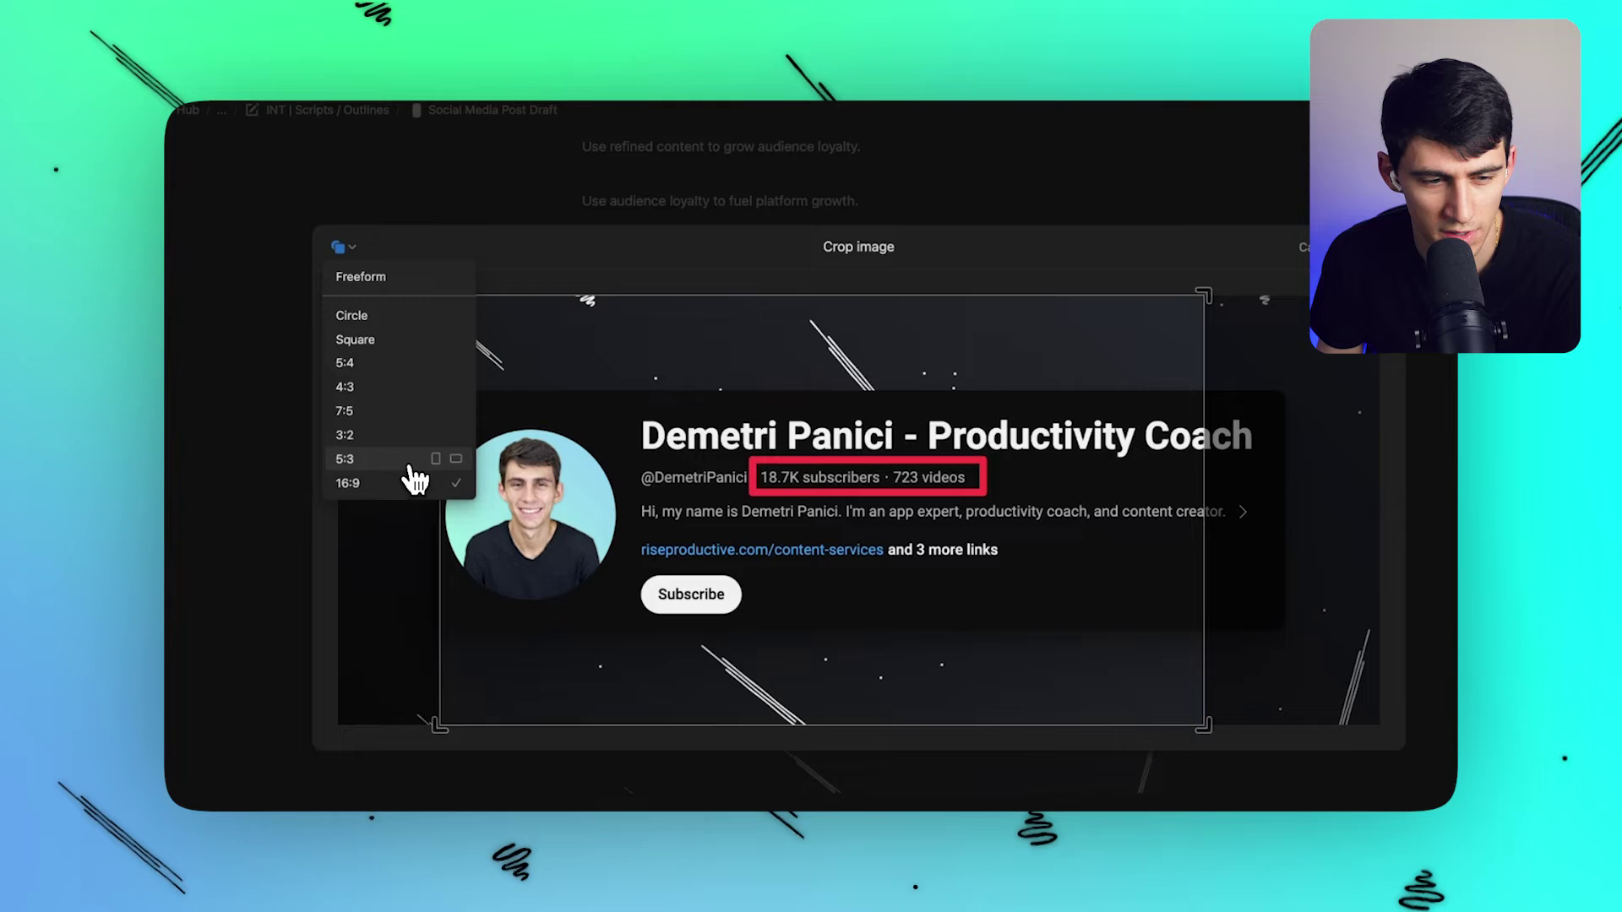
left_click(410, 460)
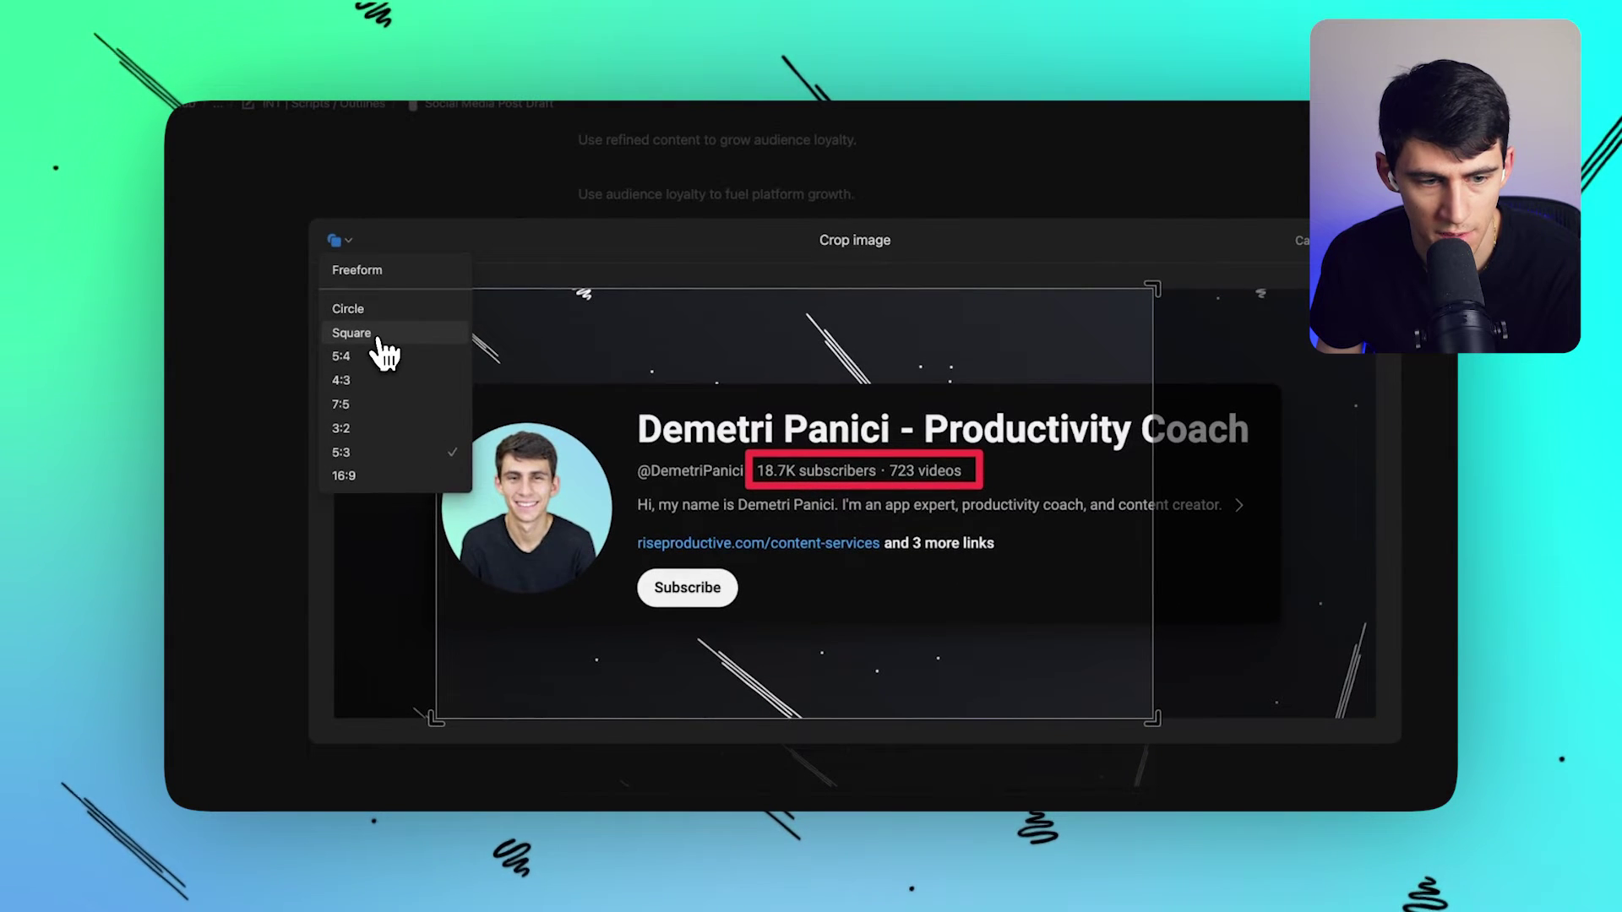
left_click(382, 337)
left_click_drag(879, 310, 575, 483)
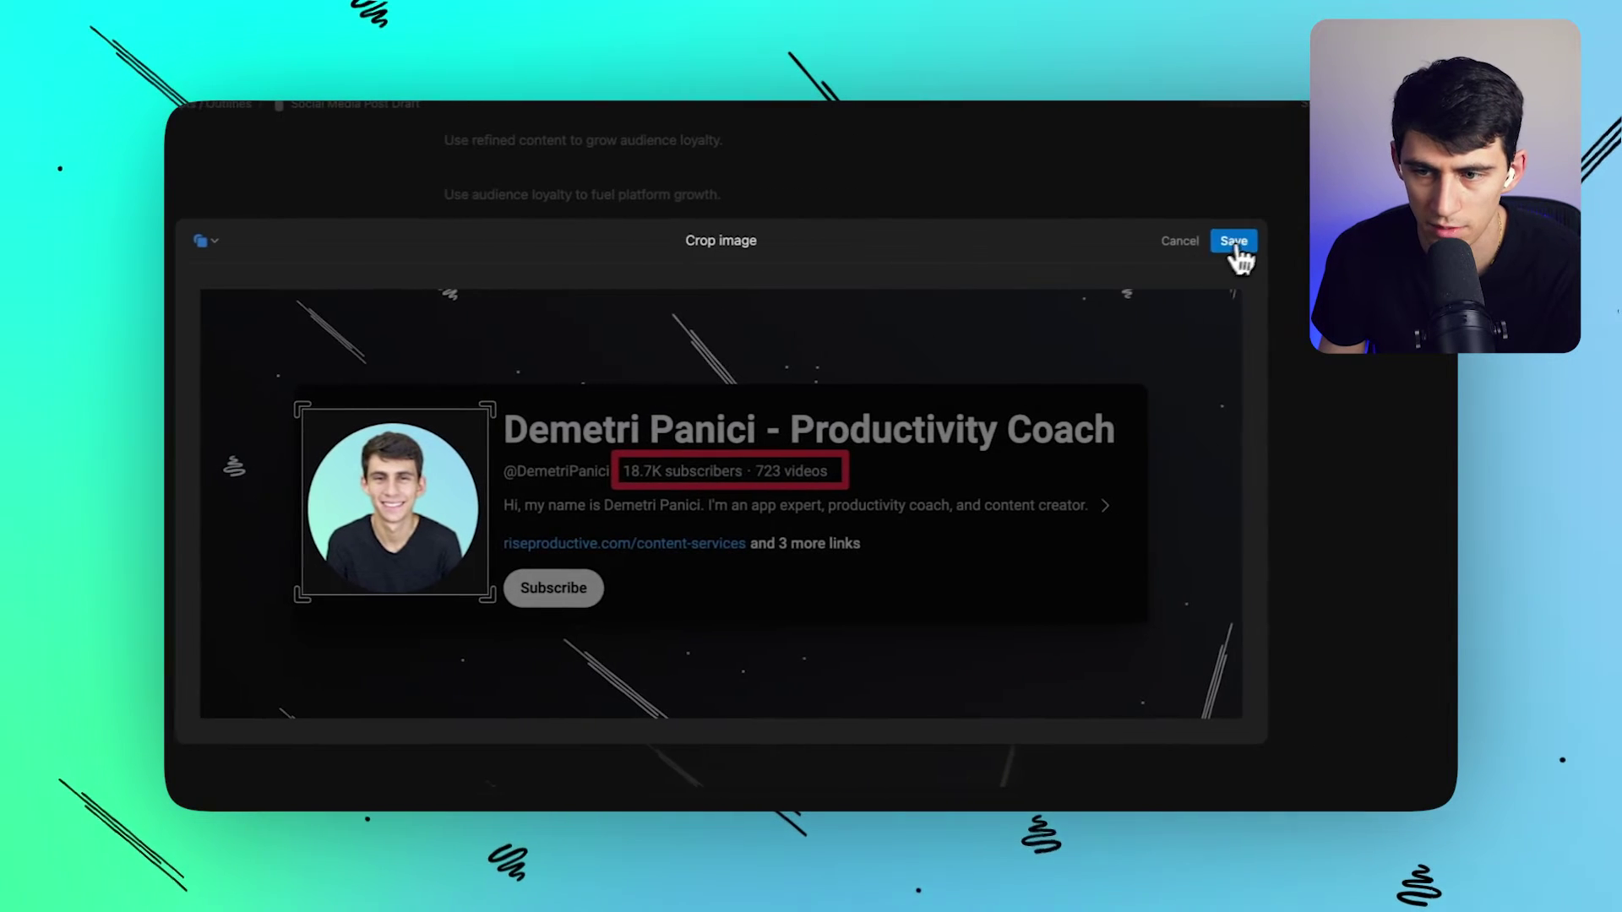
left_click(1242, 250)
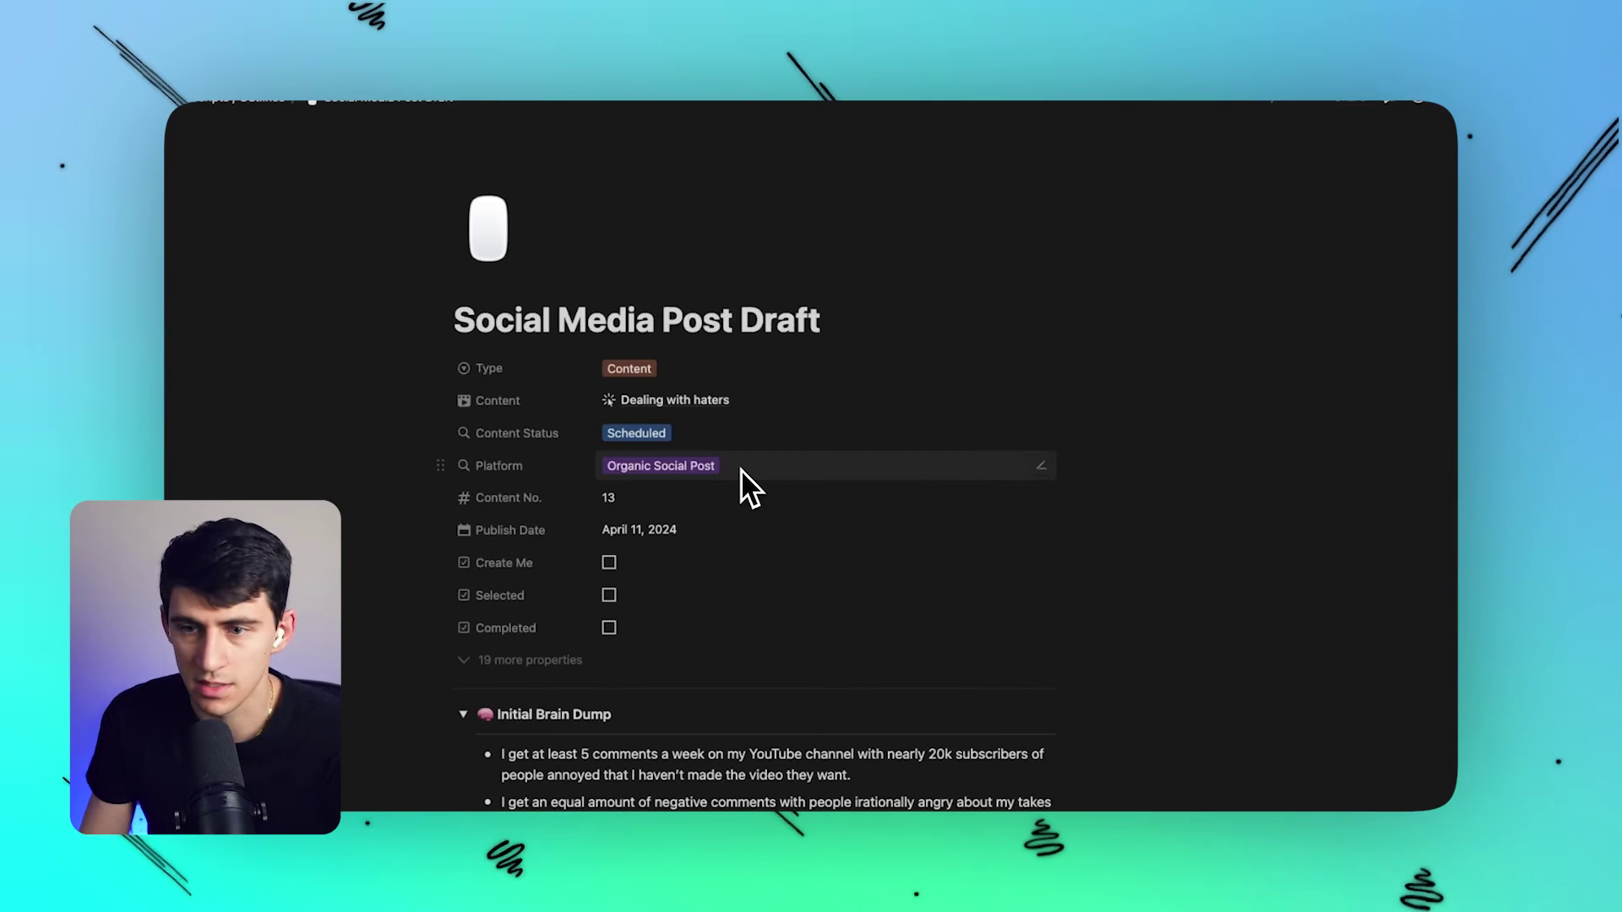
Step: Comment 'Leave a comment here' on the first Brain Dump bullet
scroll(760, 483, "down", 5)
triple_click(661, 407)
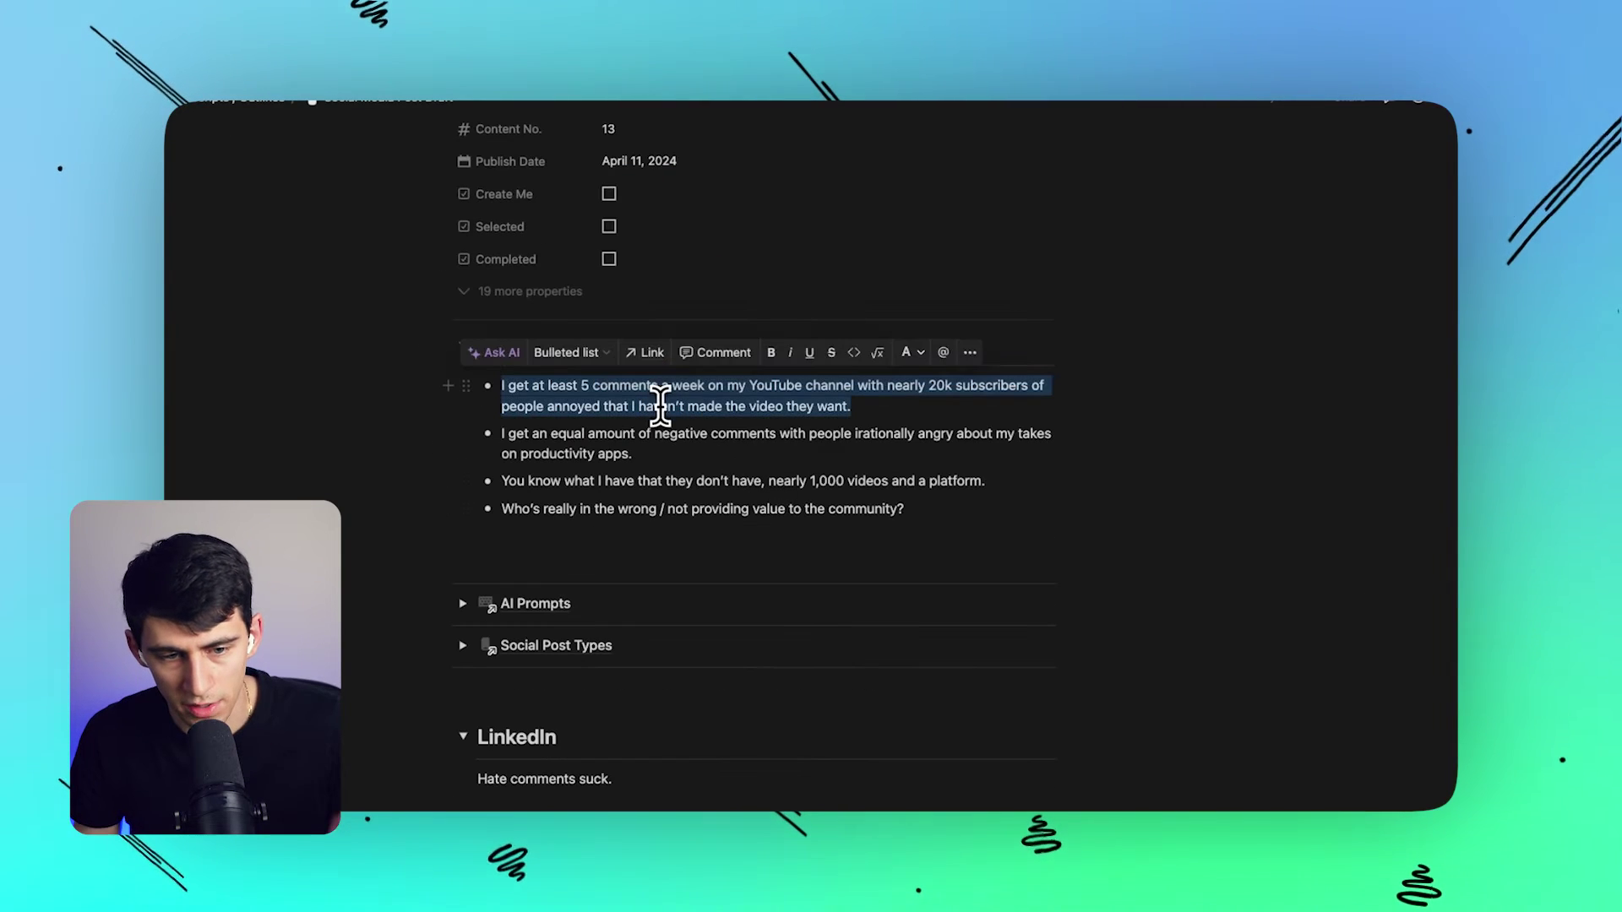
left_click(722, 353)
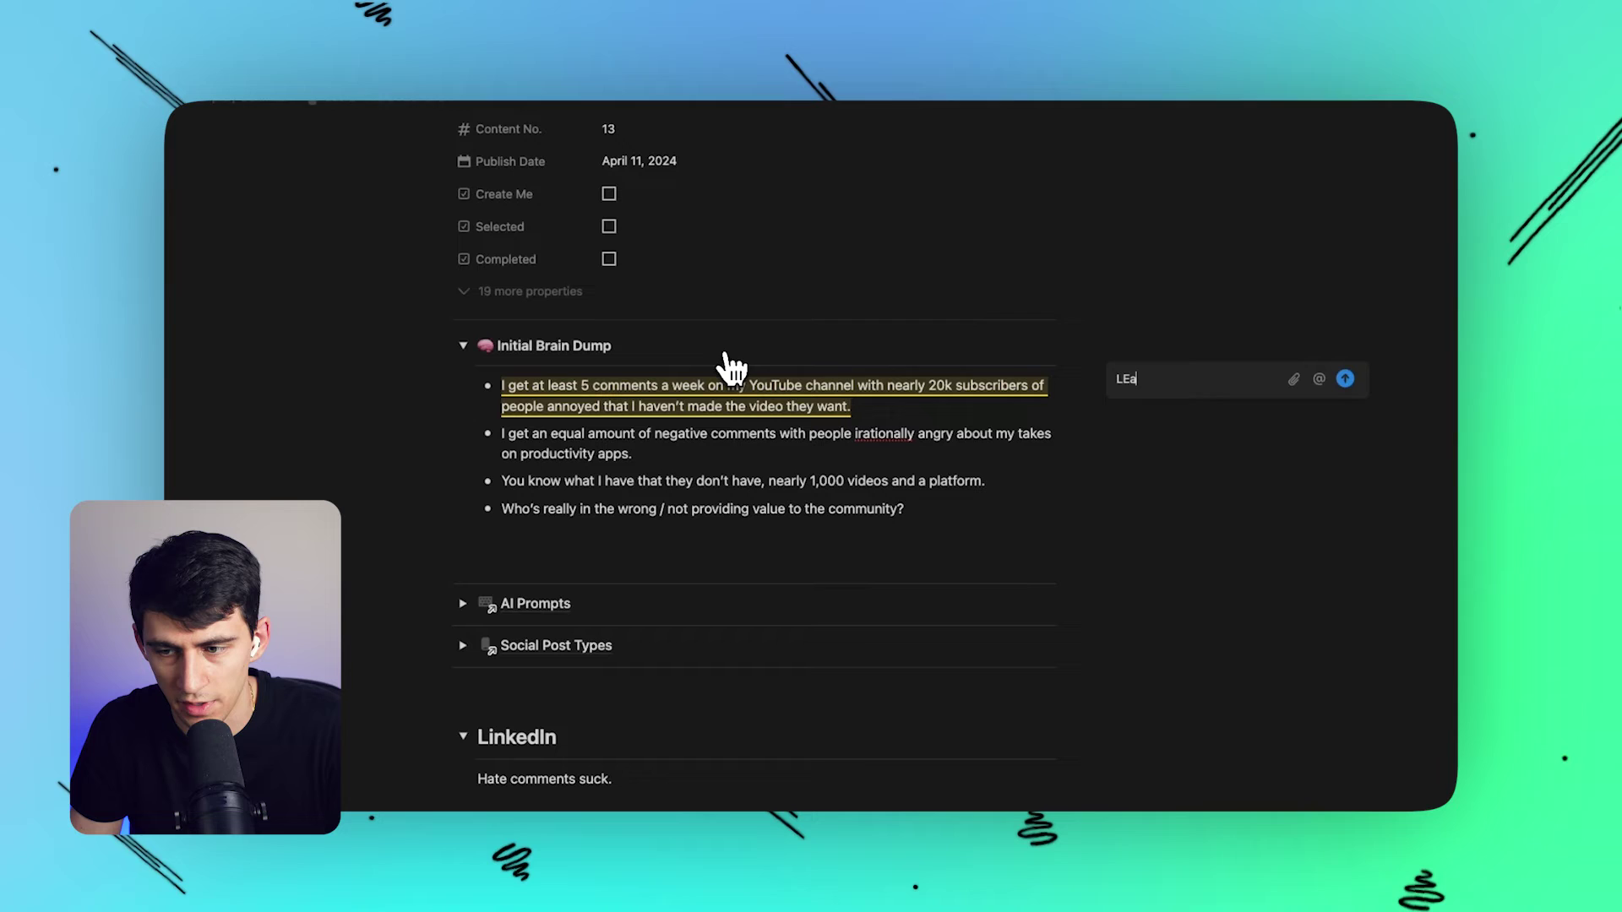
type("Leave a comment here")
key("Return")
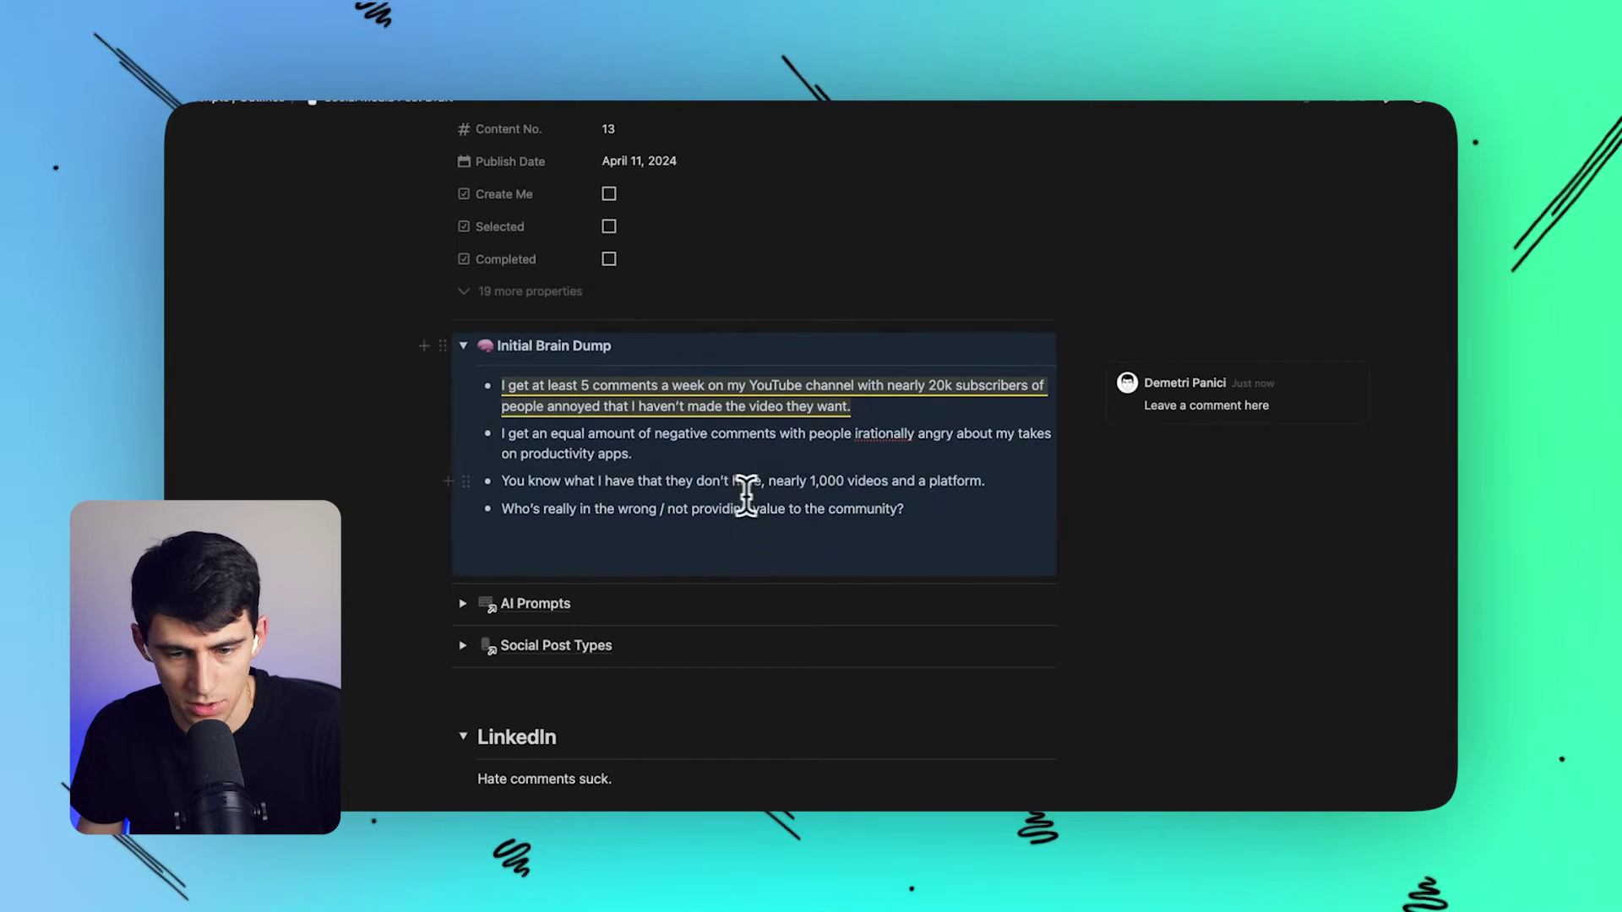
Step: Comment 'Comment after comment' on the third bullet and list all page comments in the side panel
triple_click(781, 477)
left_click(724, 448)
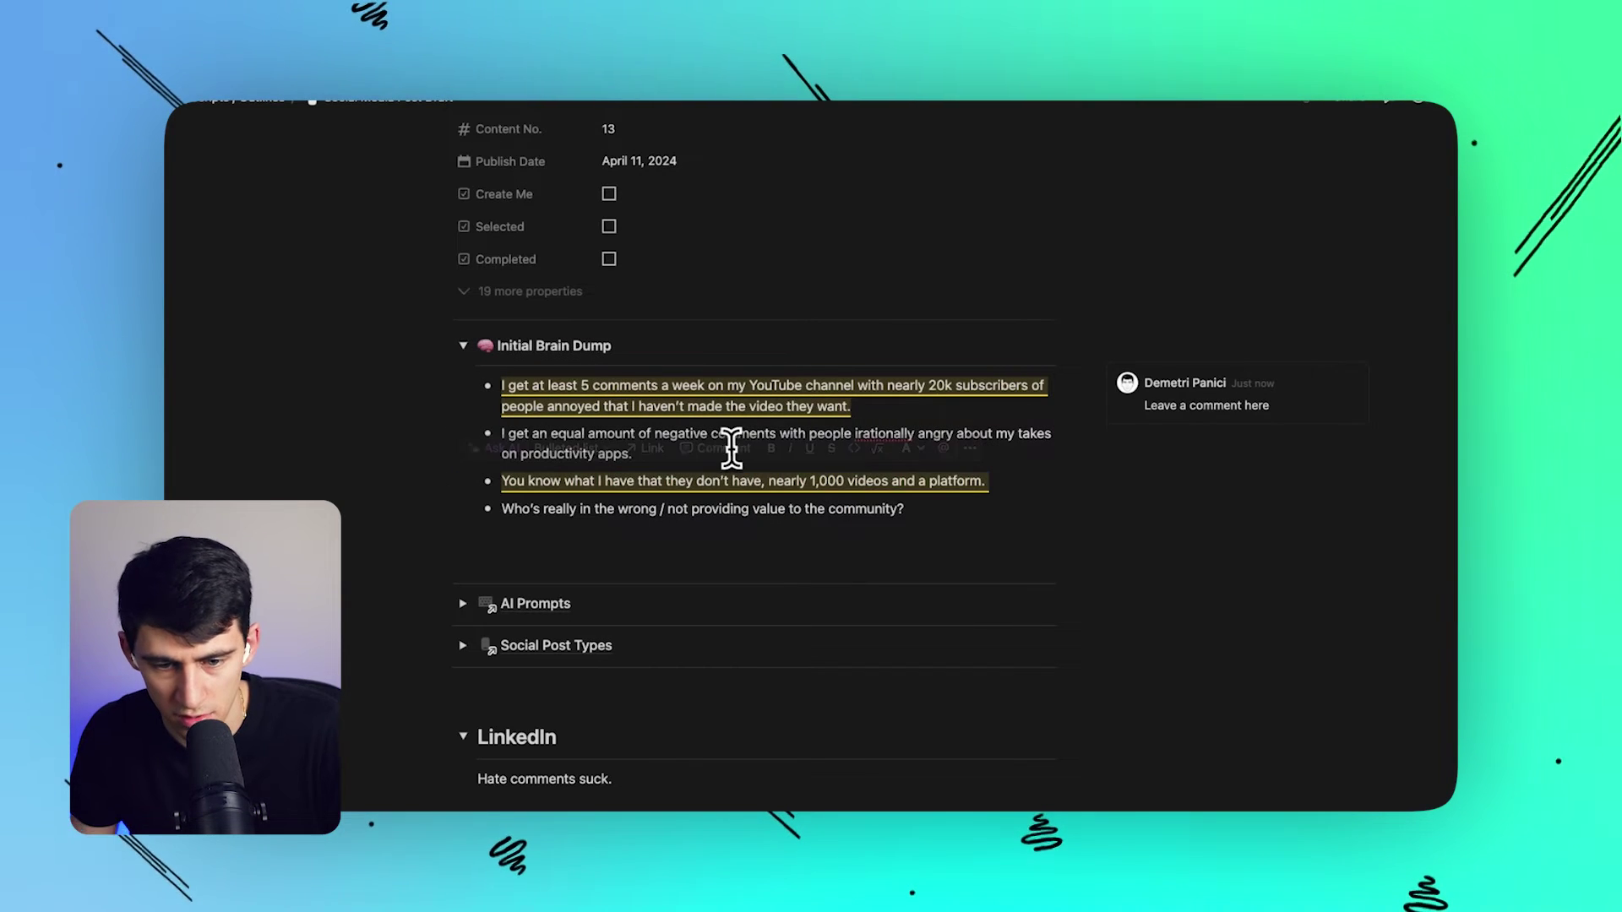
type("Comment after commen")
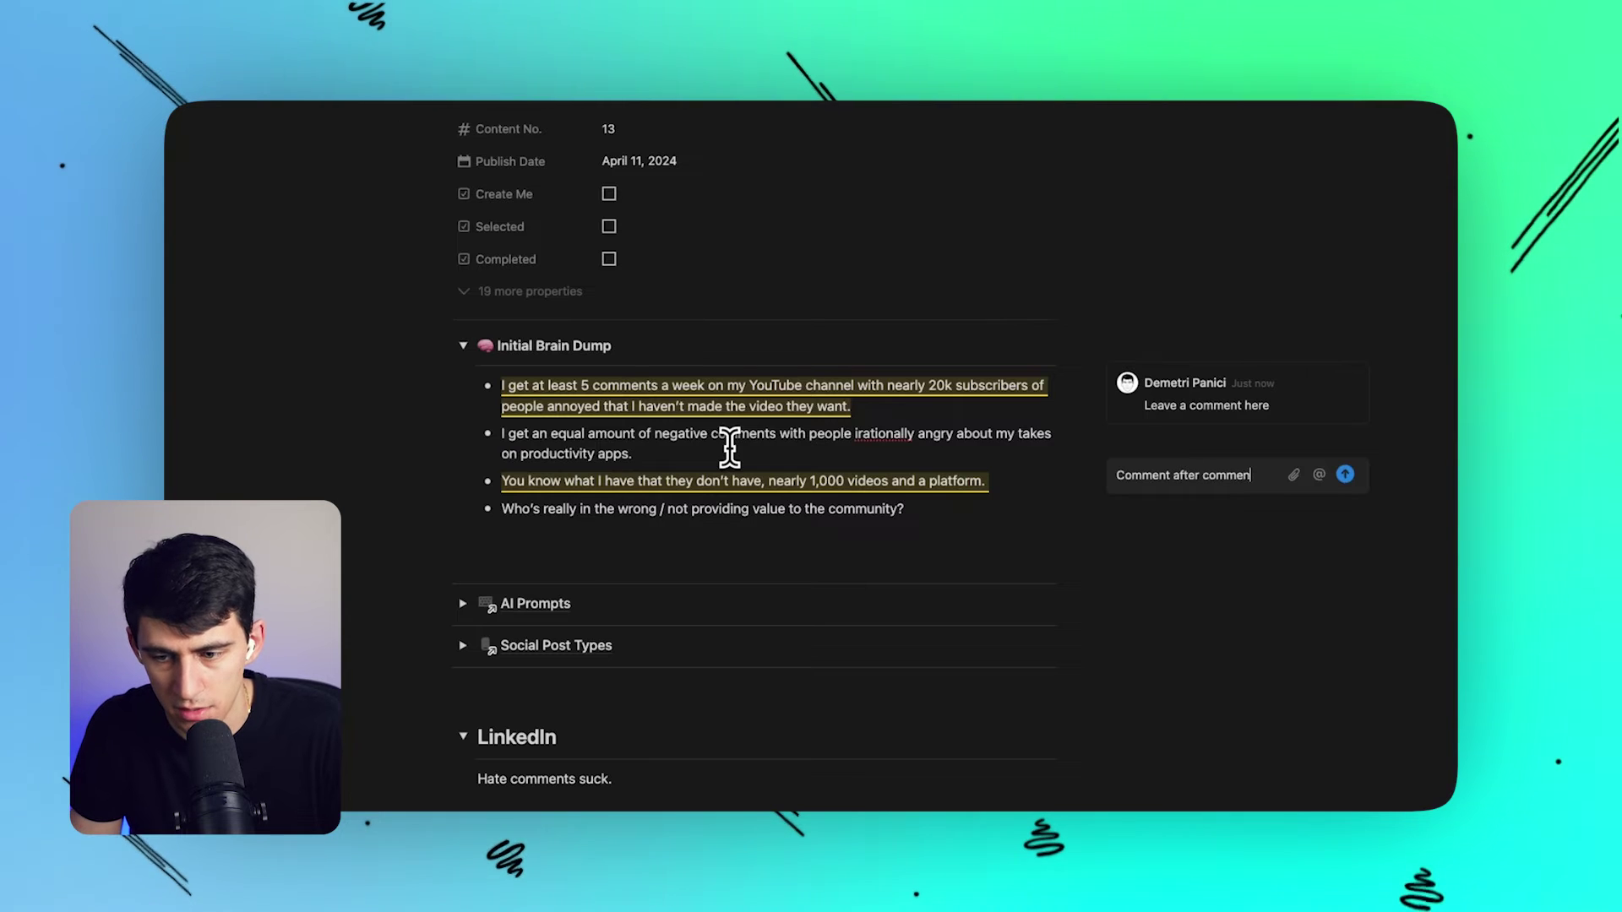
type("t")
key("Return")
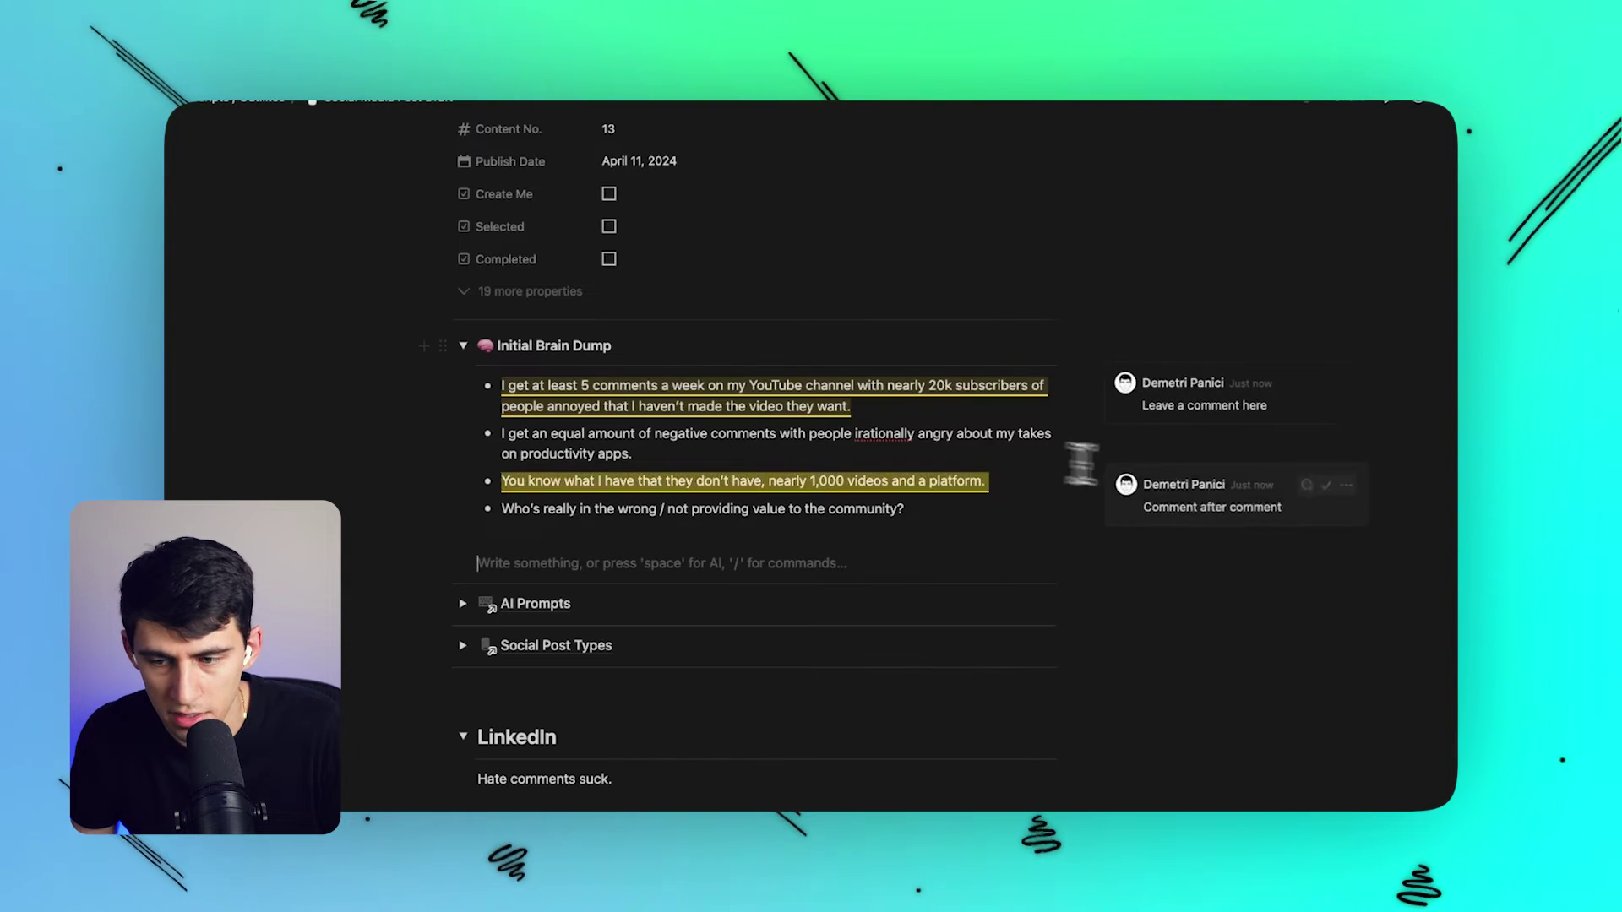
left_click(1389, 101)
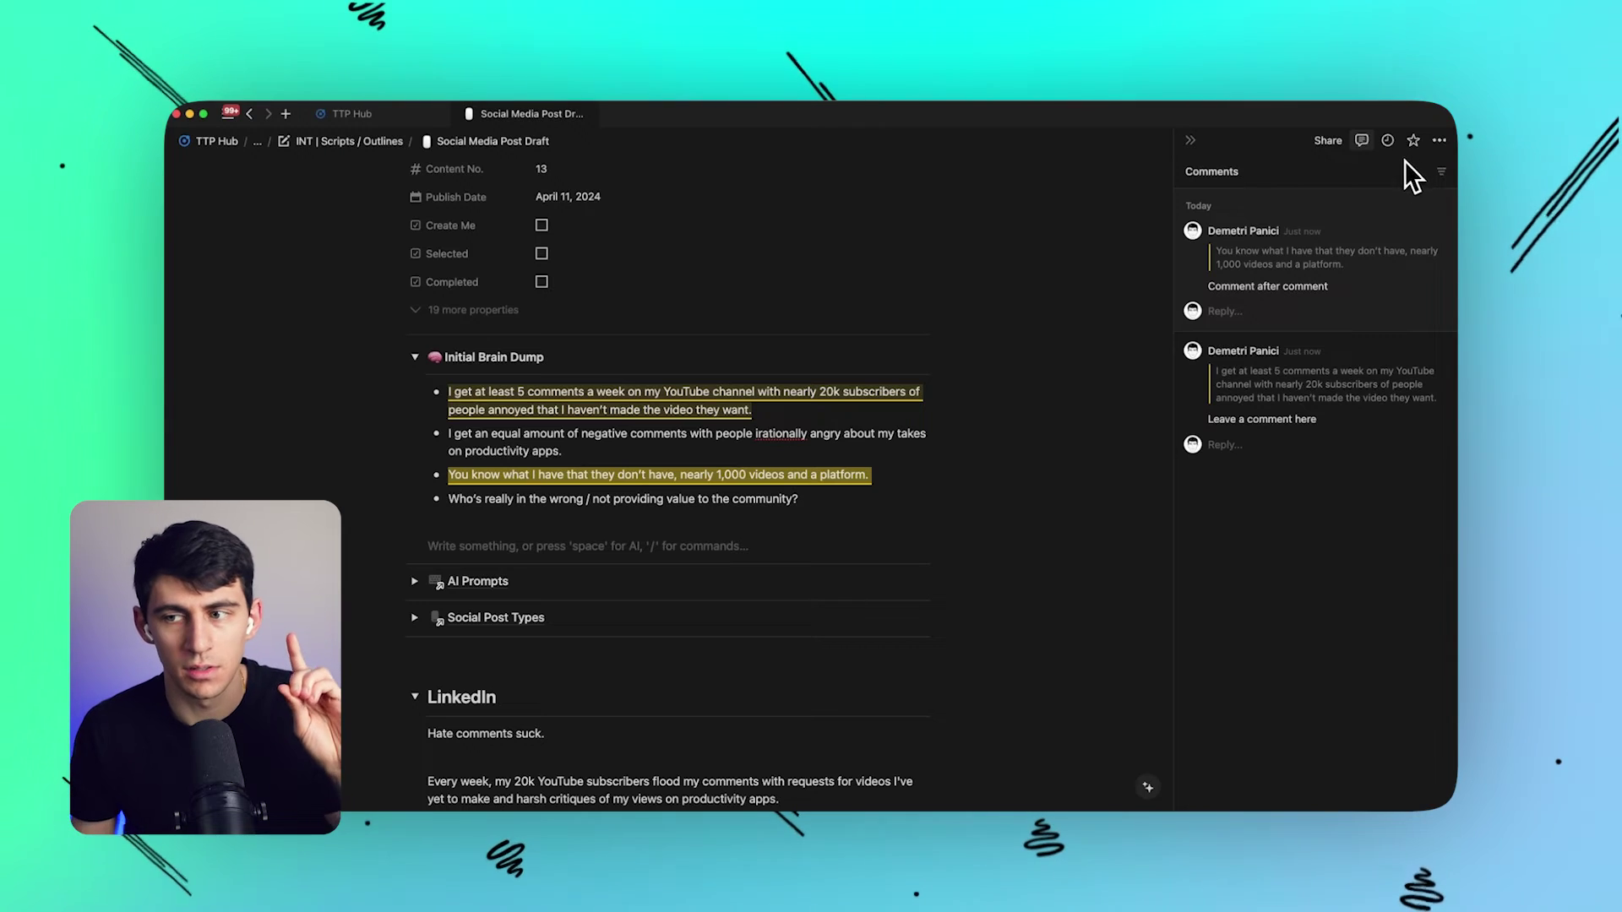
Step: Resolve the 'Comment after comment' thread and filter the comments panel to Resolved
left_click(1441, 172)
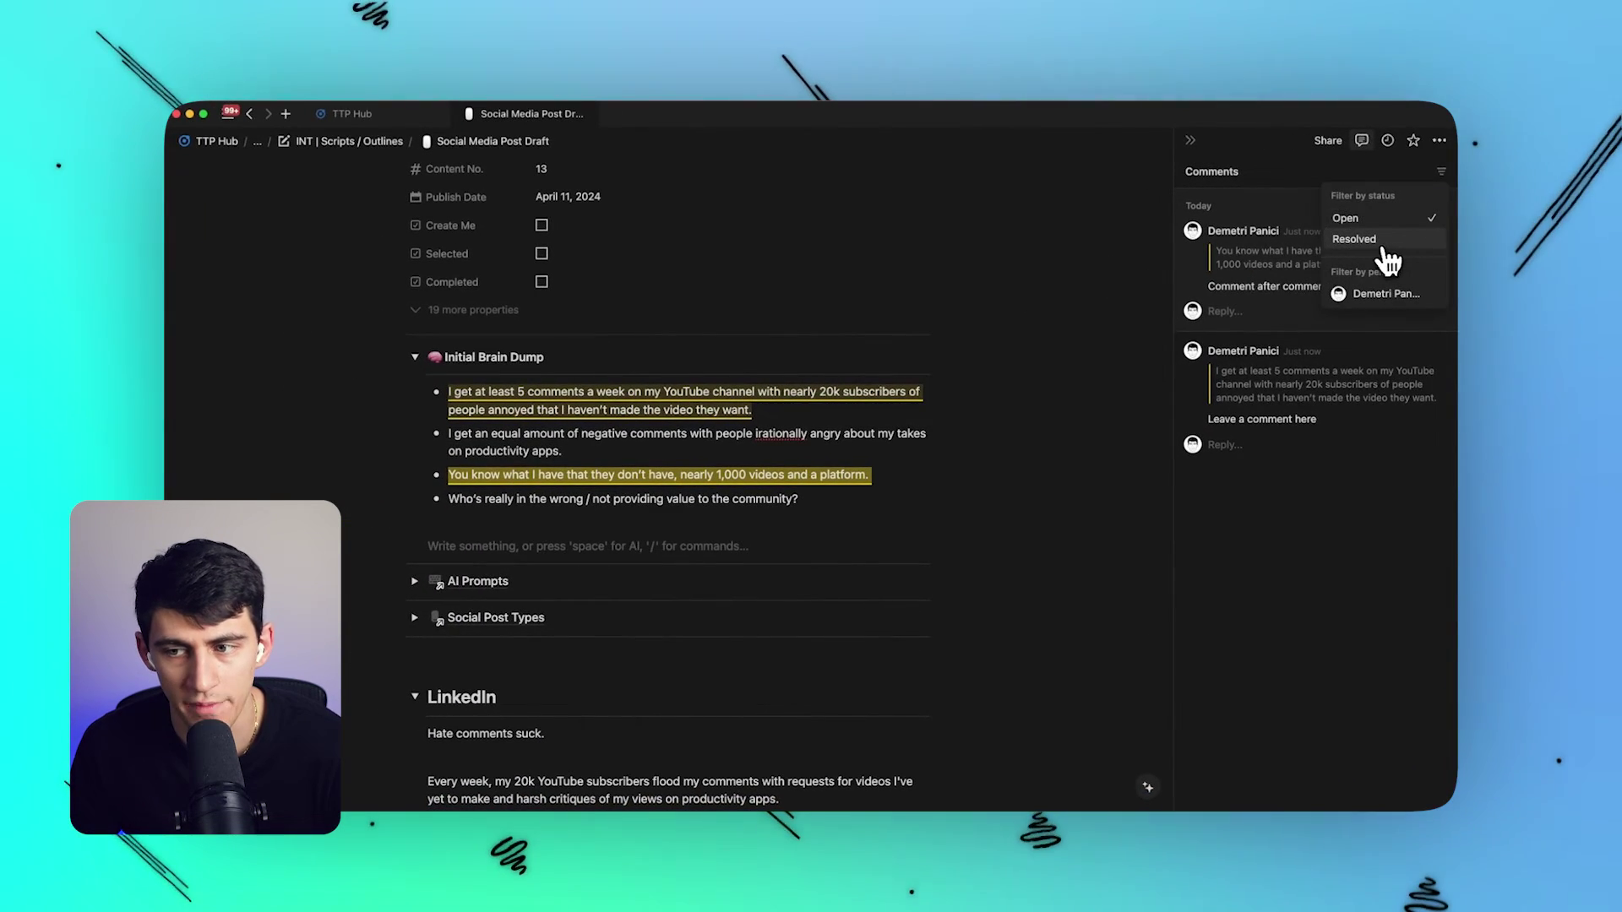
left_click(1013, 363)
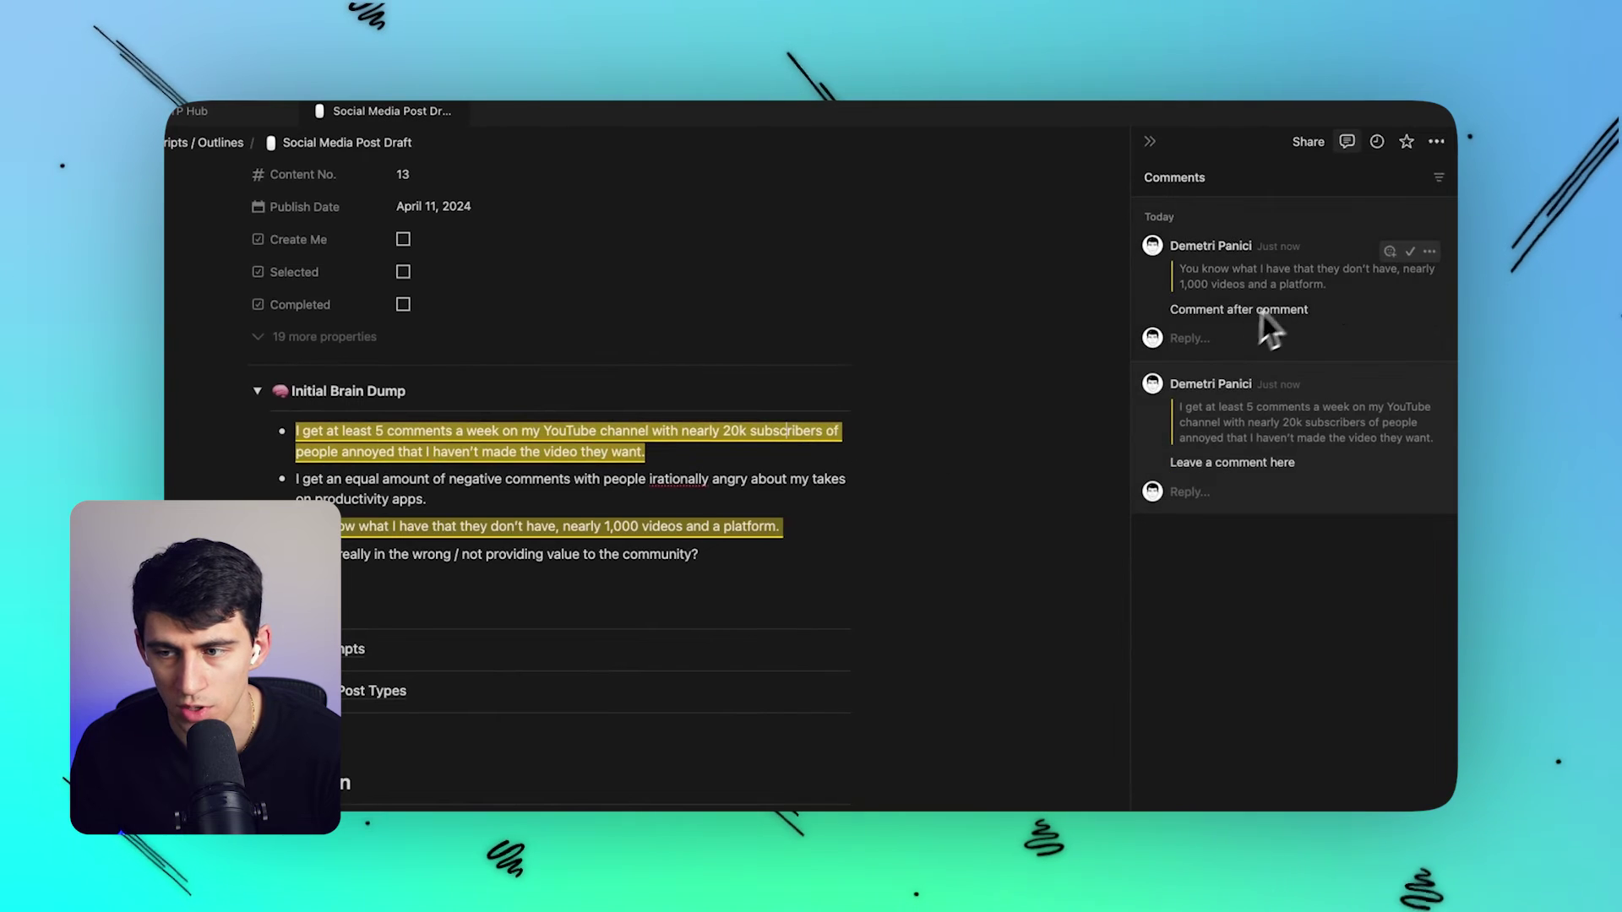
left_click(1410, 251)
left_click(1438, 178)
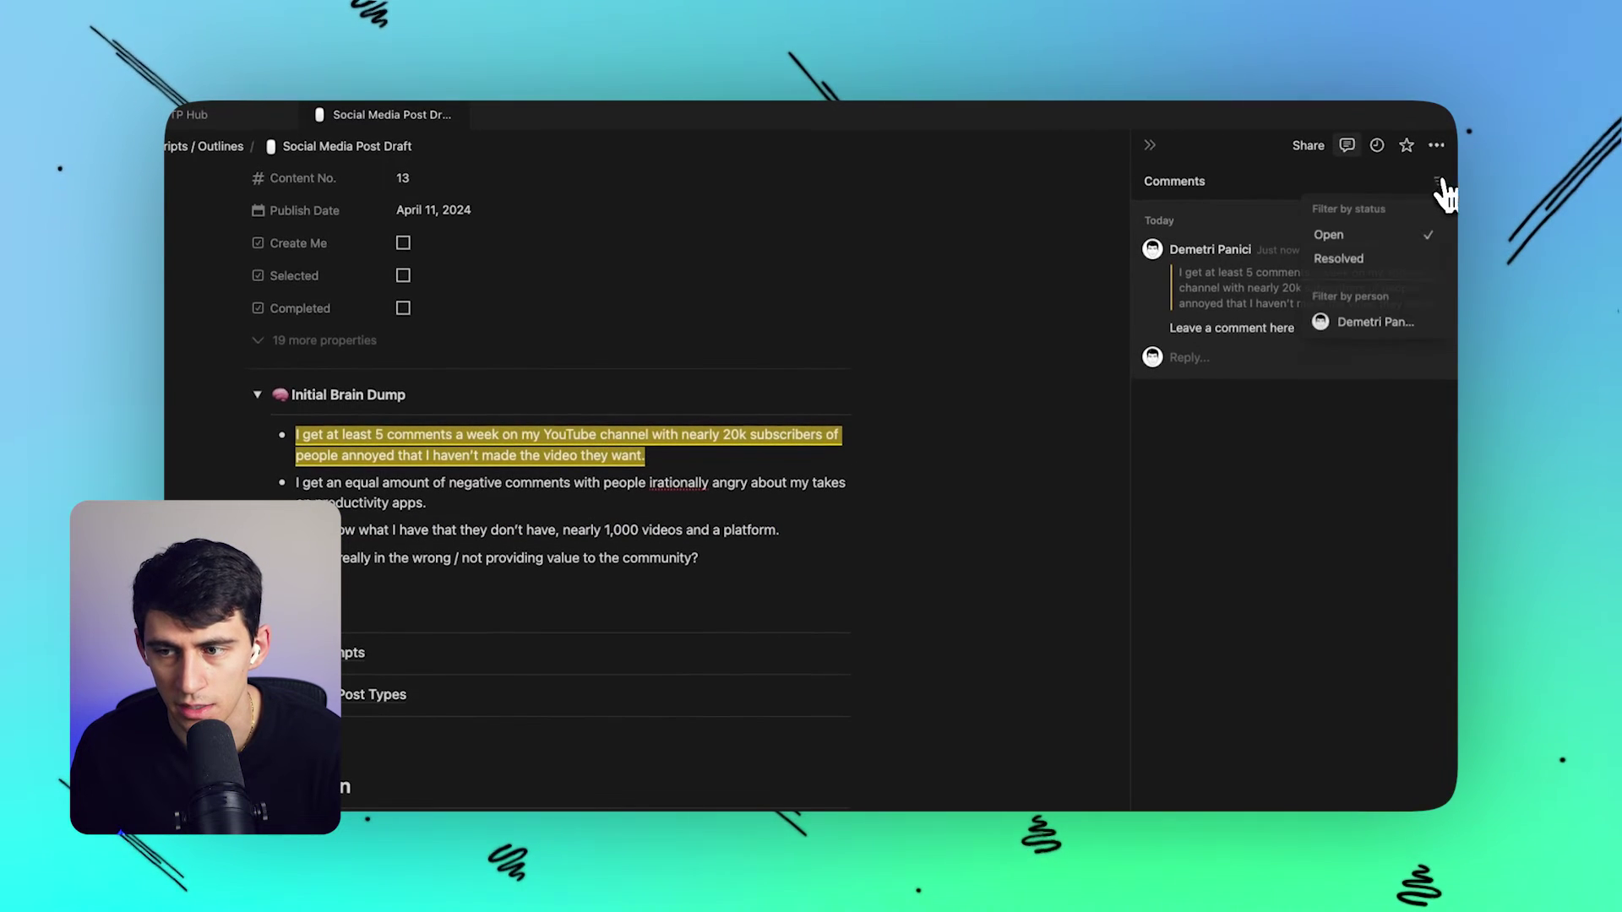
left_click(1346, 259)
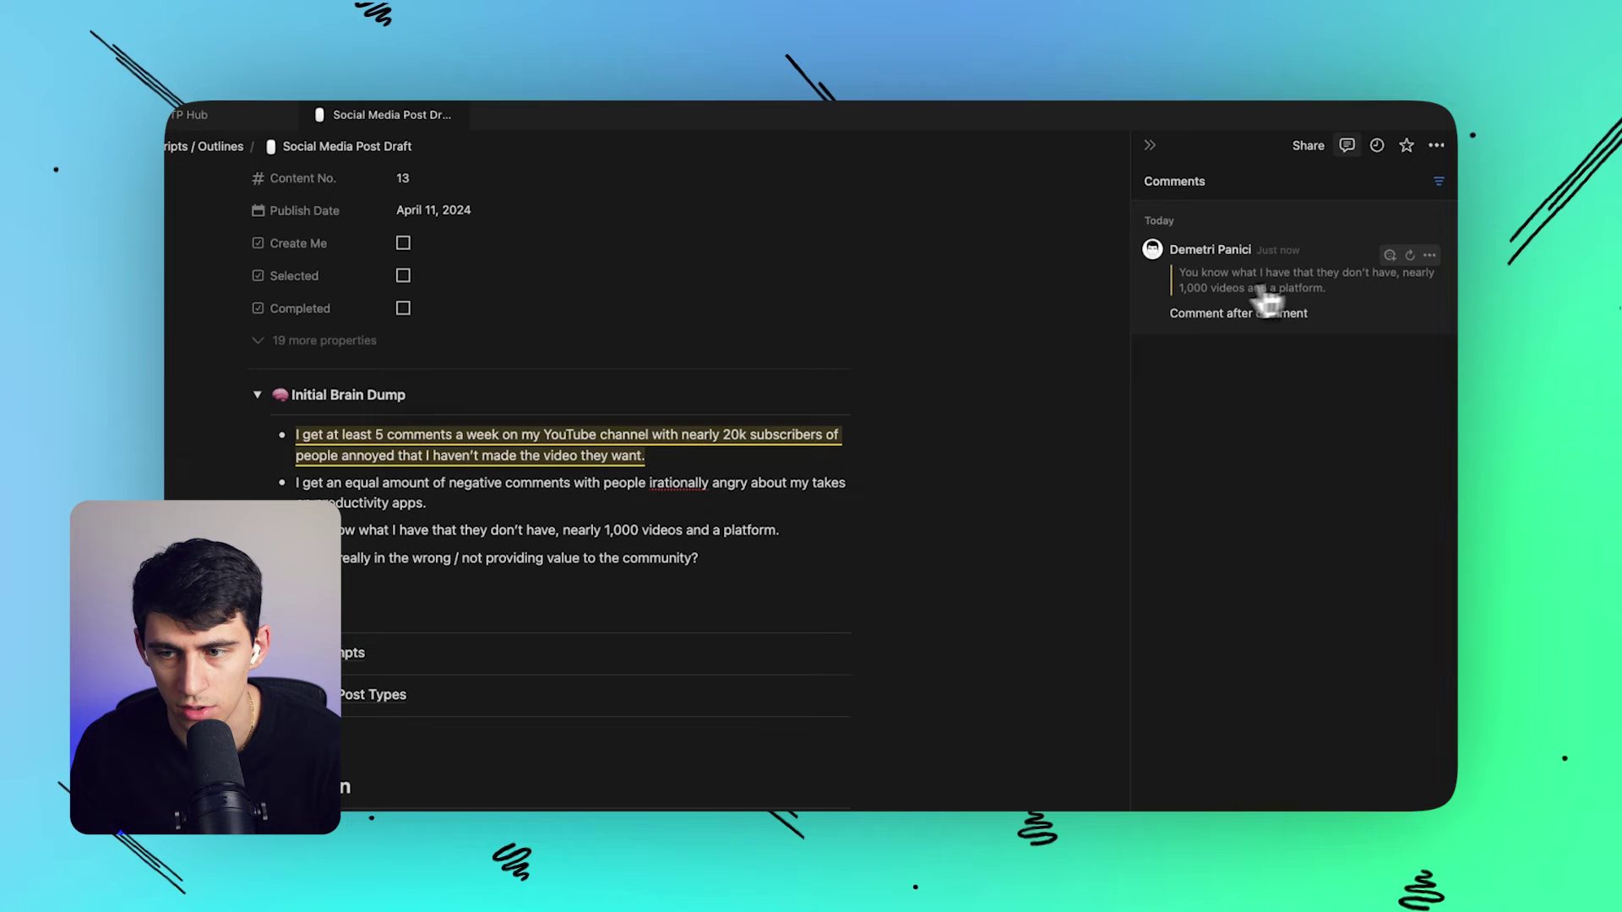
Step: Add a 'More comments' comment on the third Brain Dump bullet
left_click(1308, 286)
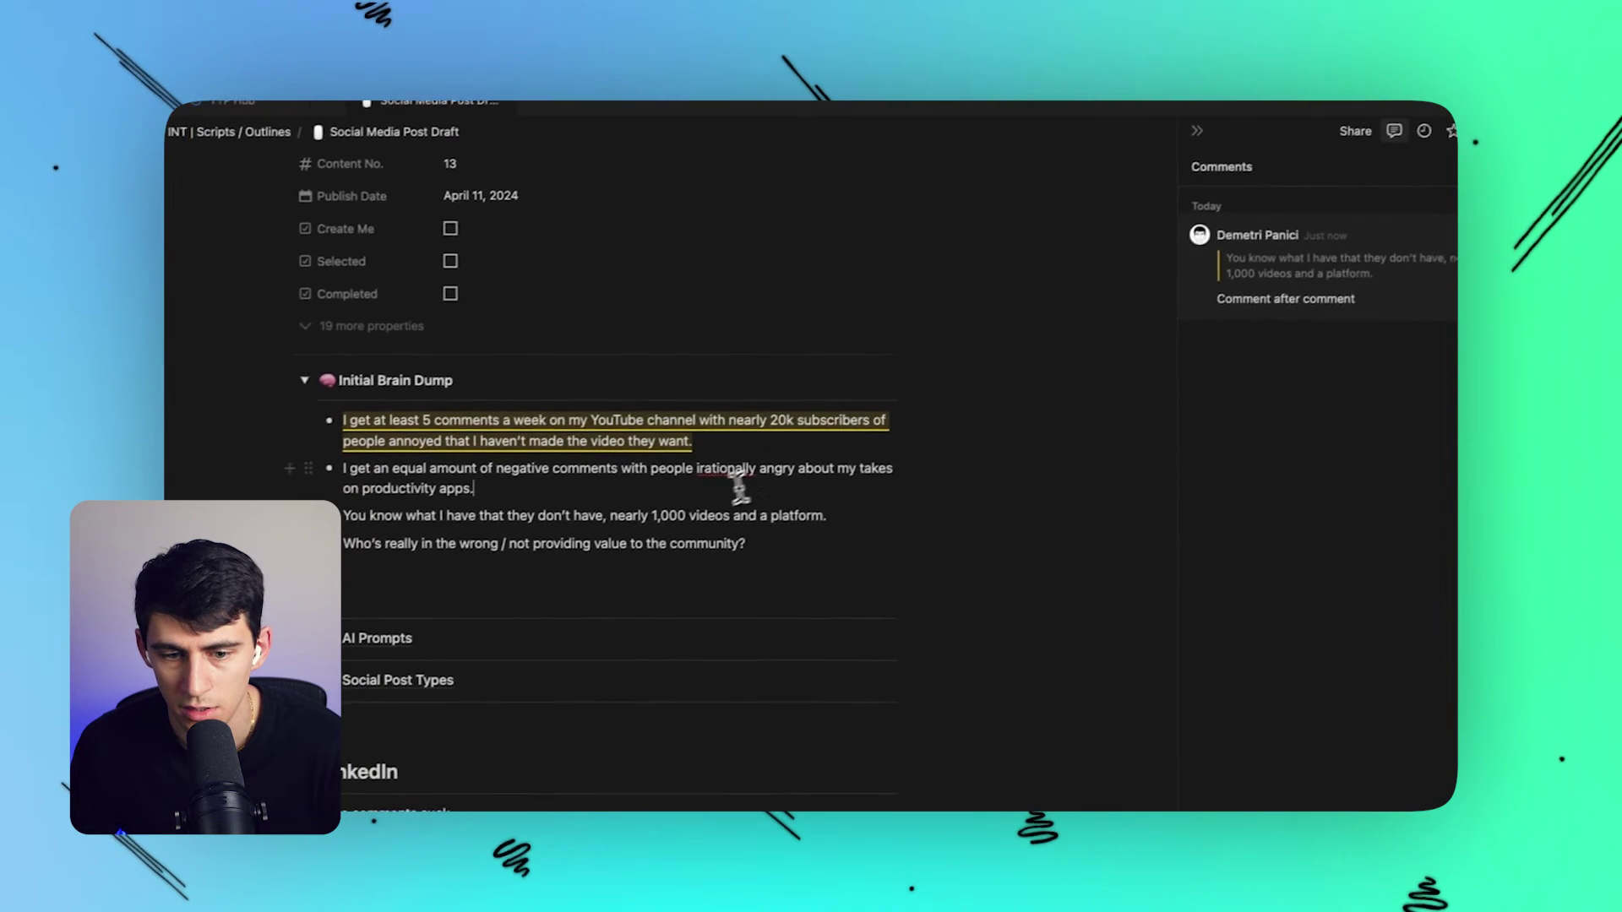
triple_click(716, 510)
left_click(591, 478)
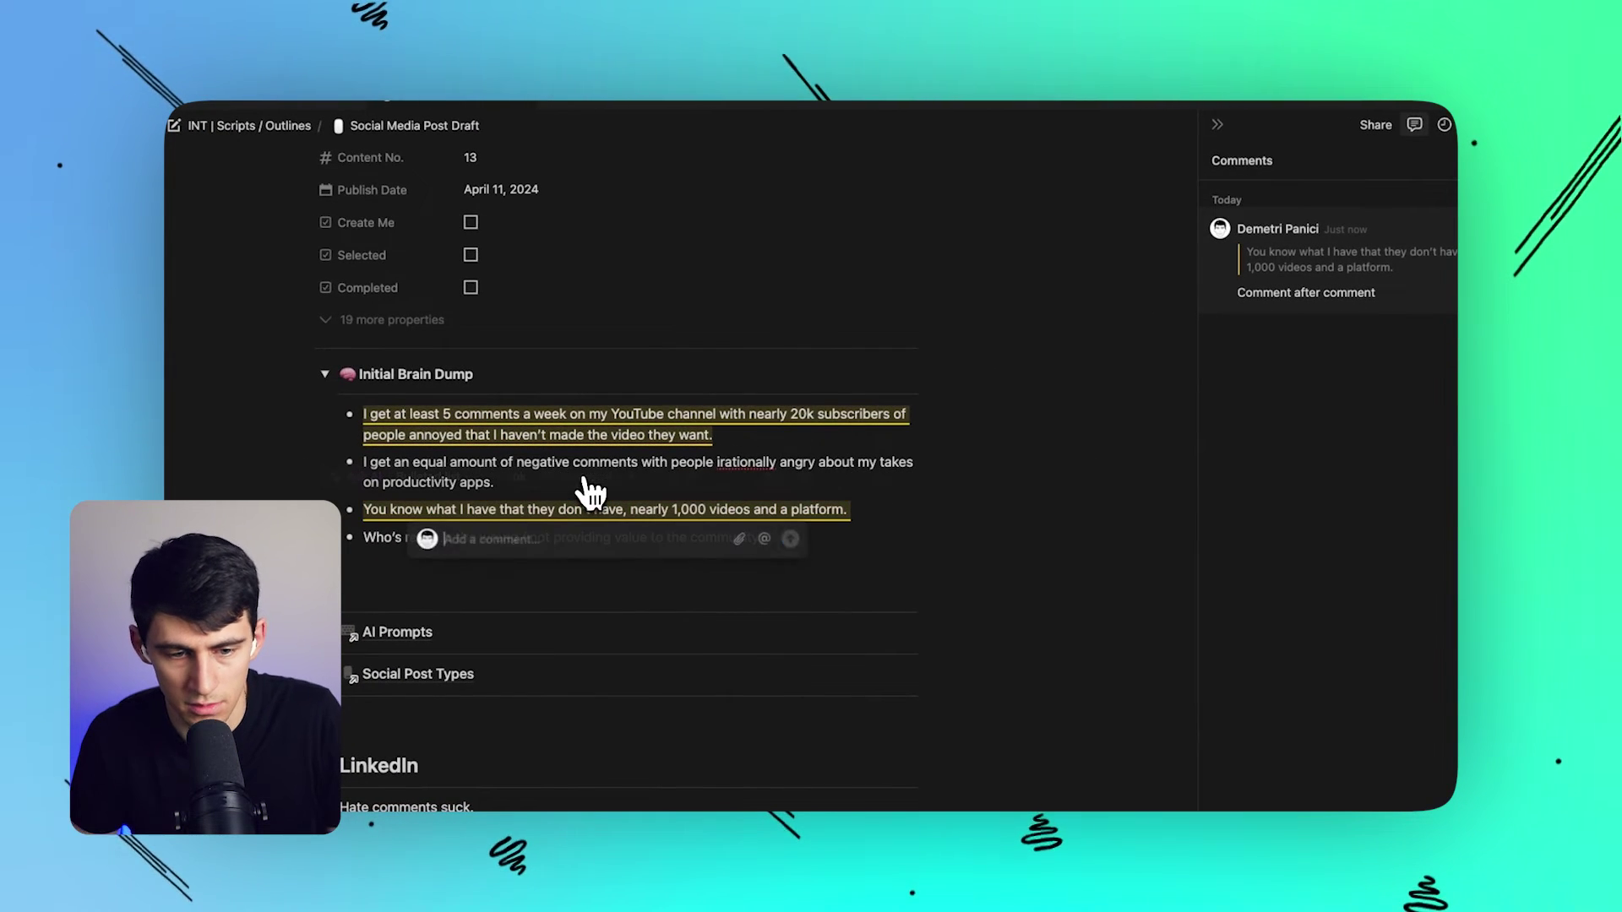
type("Mro")
key("Escape")
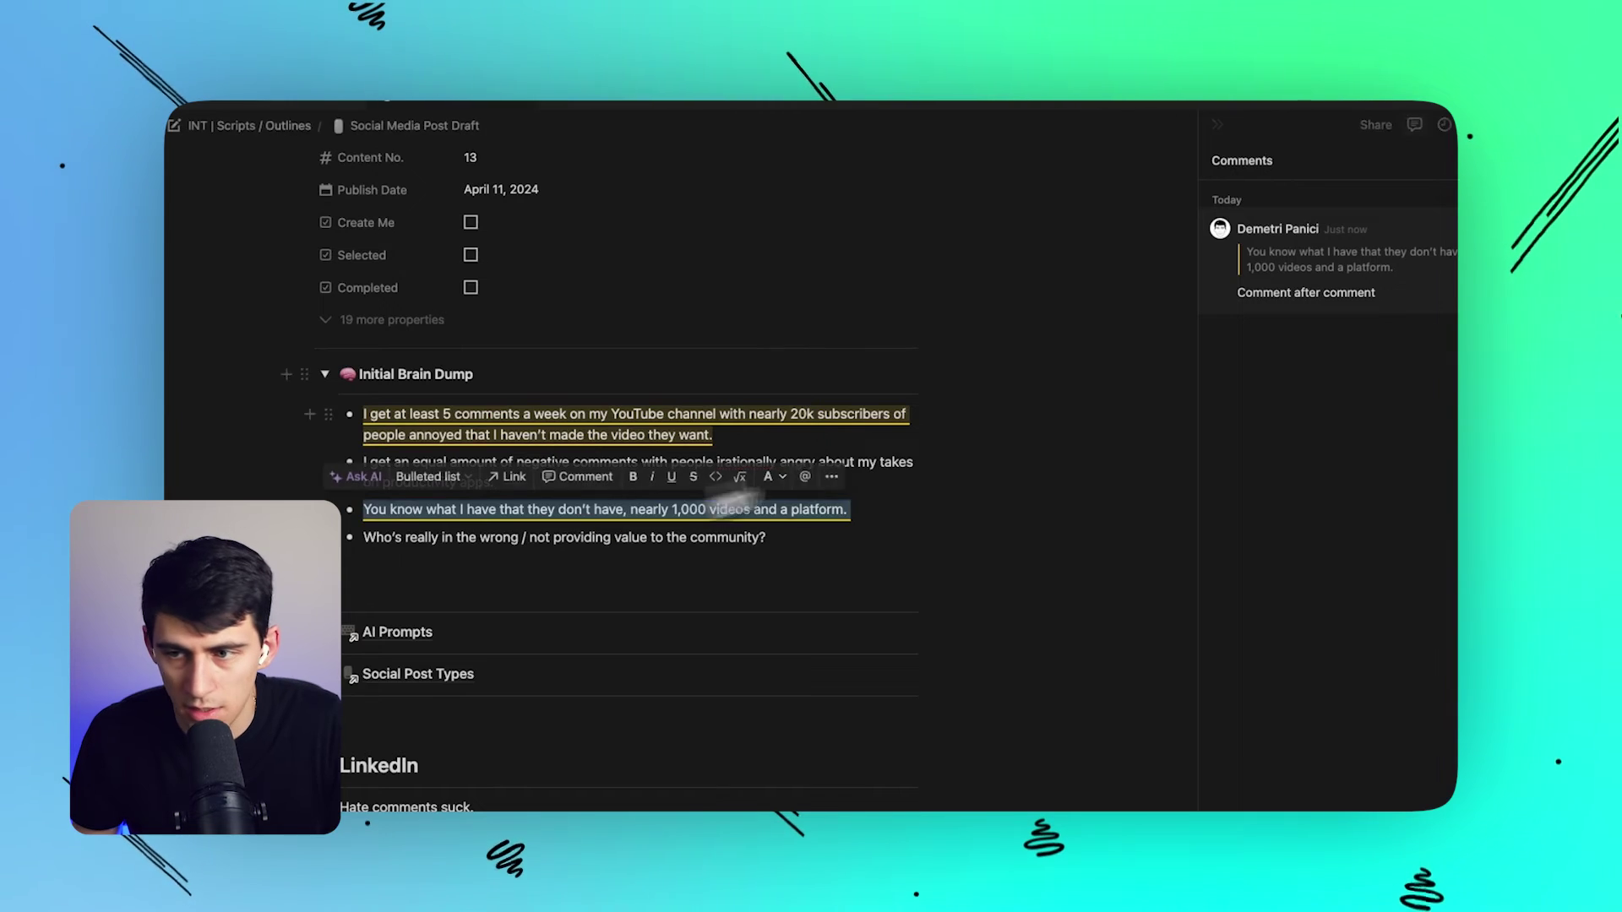
Step: Filter the comments panel to Open comments, then to a single commenter's comments
left_click(1439, 176)
left_click(1375, 230)
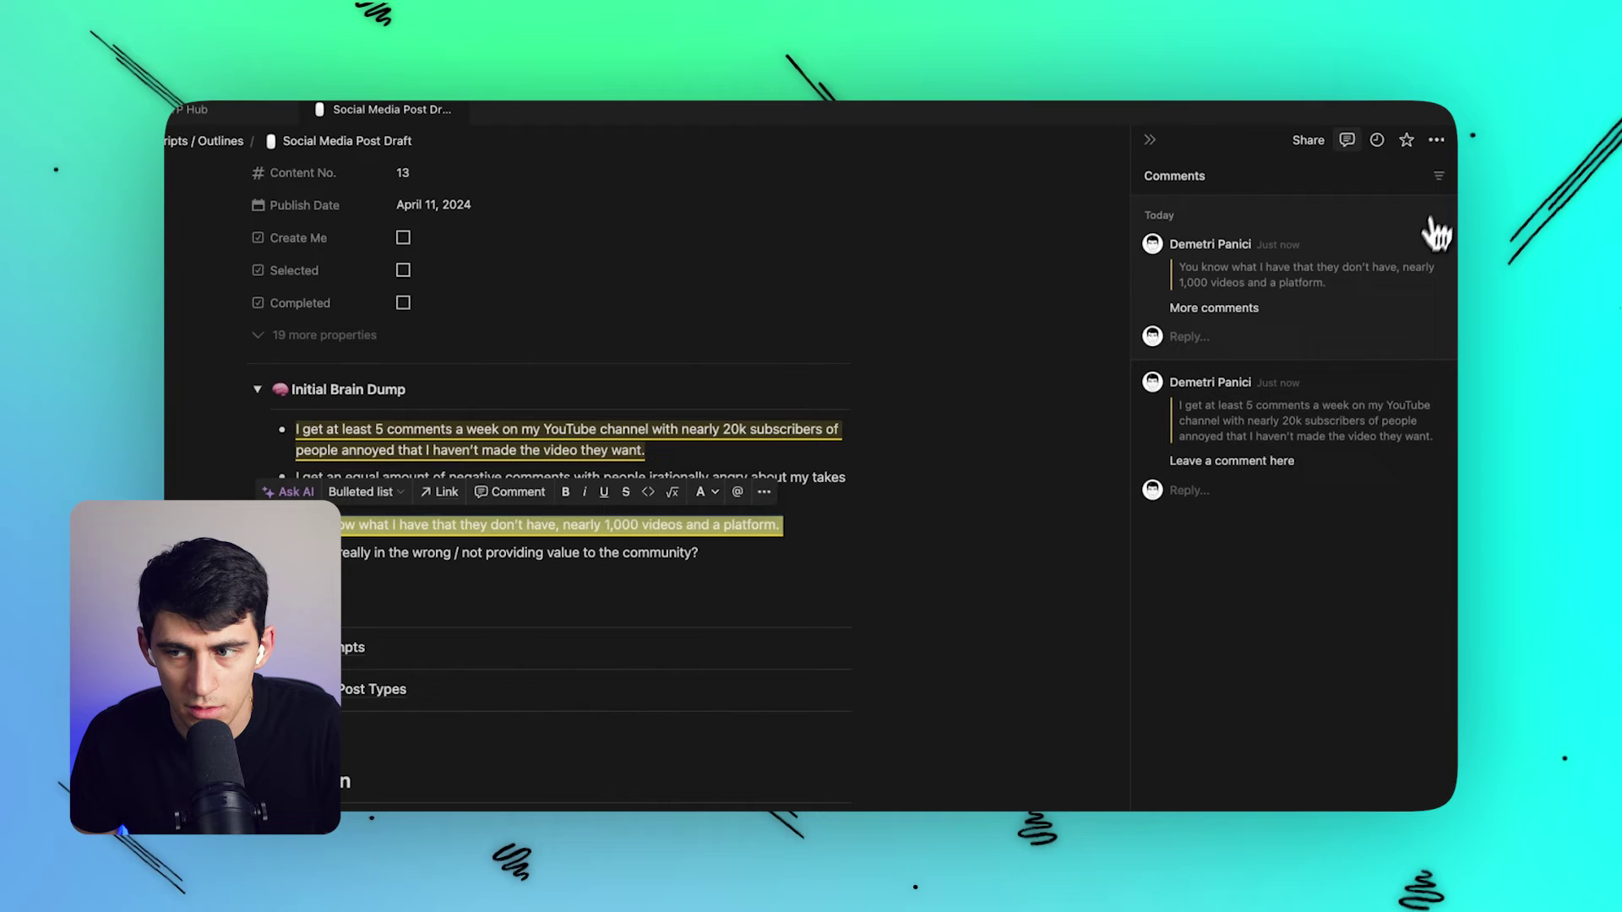
left_click(1439, 176)
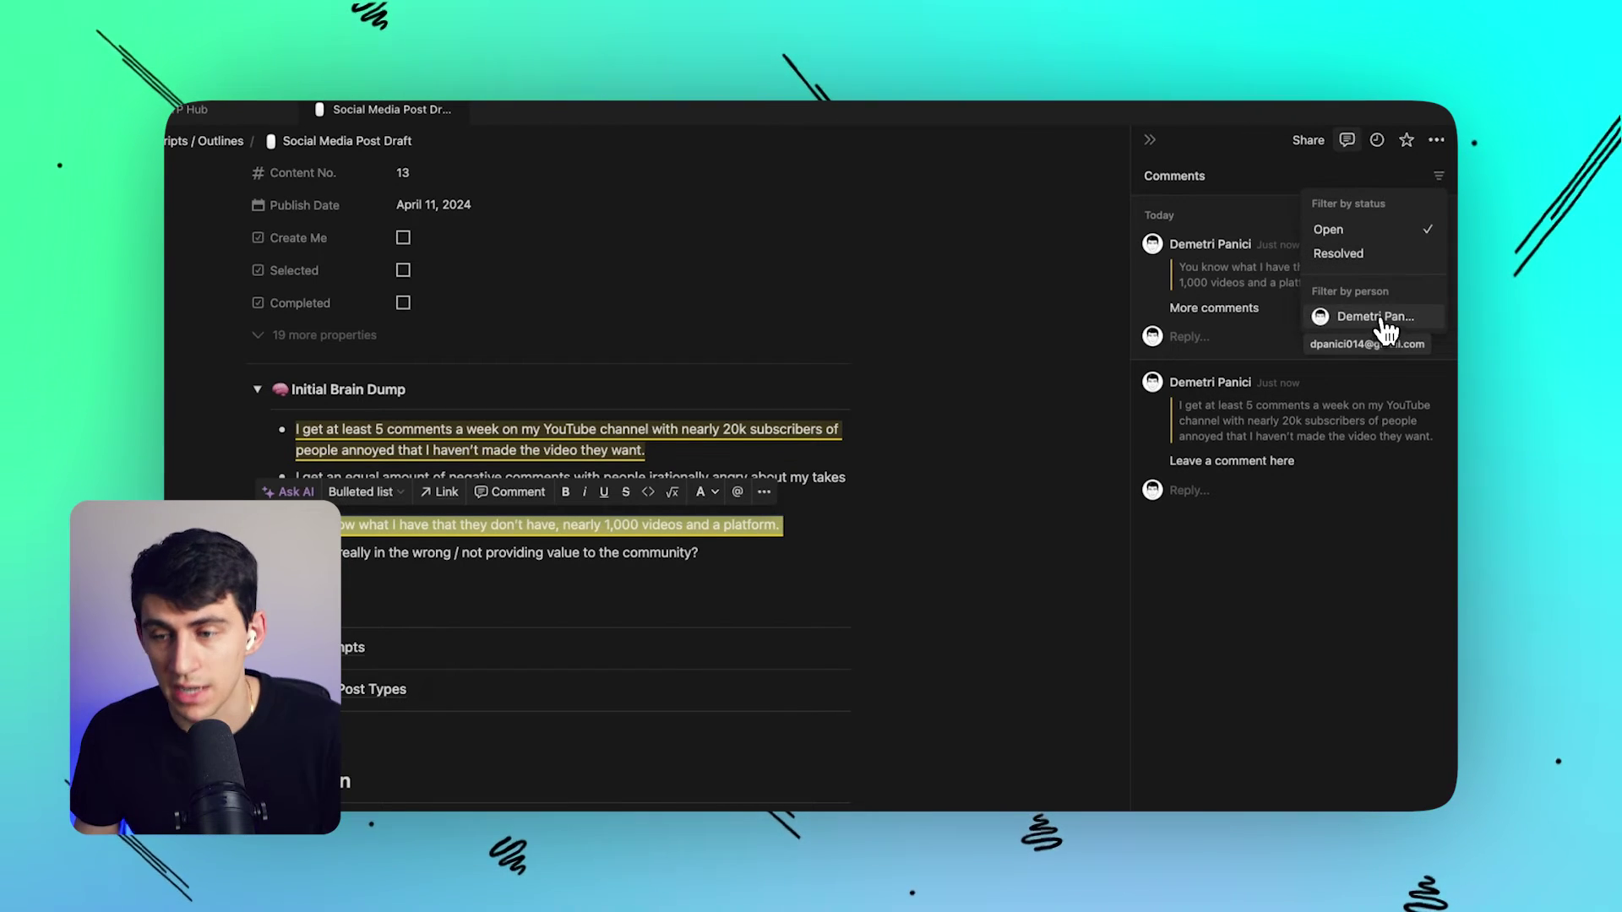
left_click(1382, 317)
left_click(1439, 176)
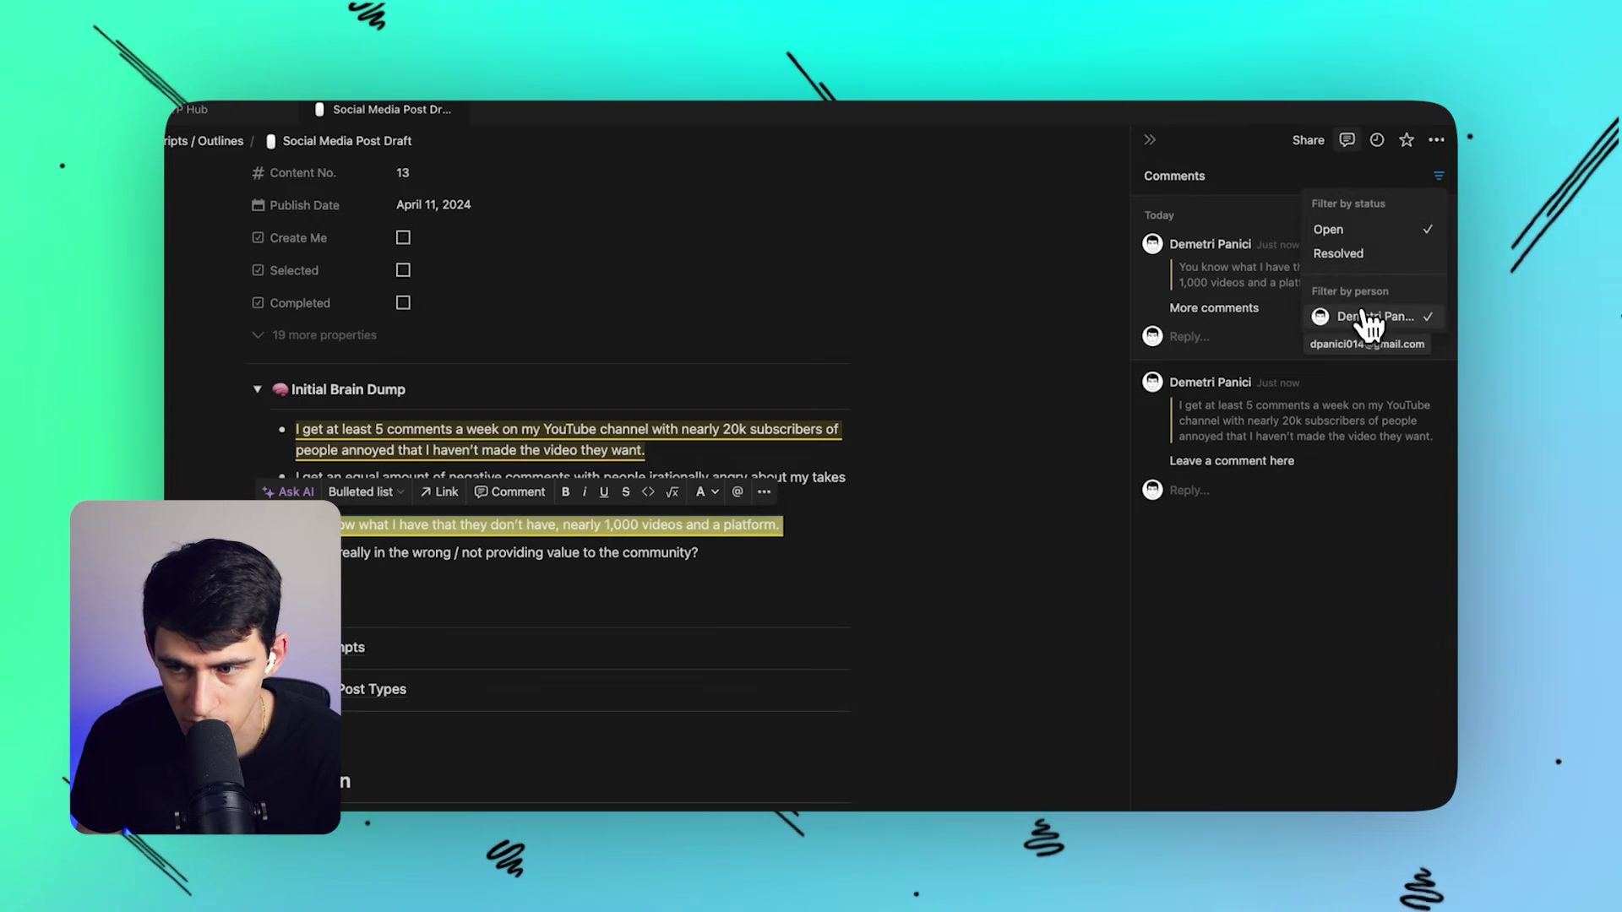
left_click(491, 436)
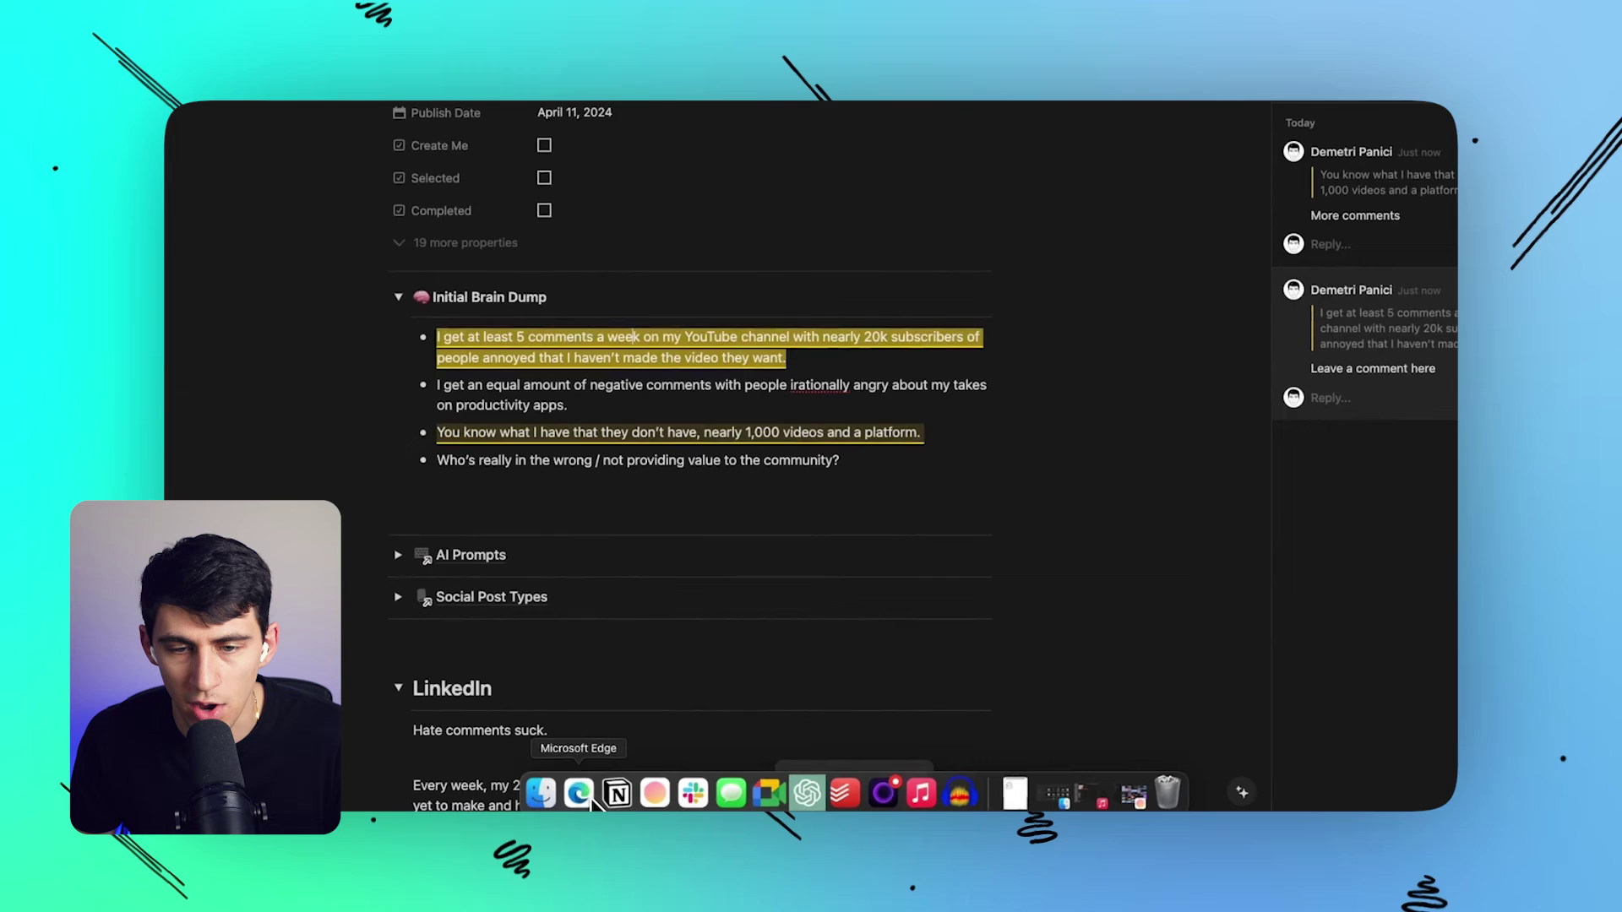
Step: From Edge, reply 'Don't worry bud you're good' on the second Brain Dump bullet
left_click(596, 790)
key("super+w")
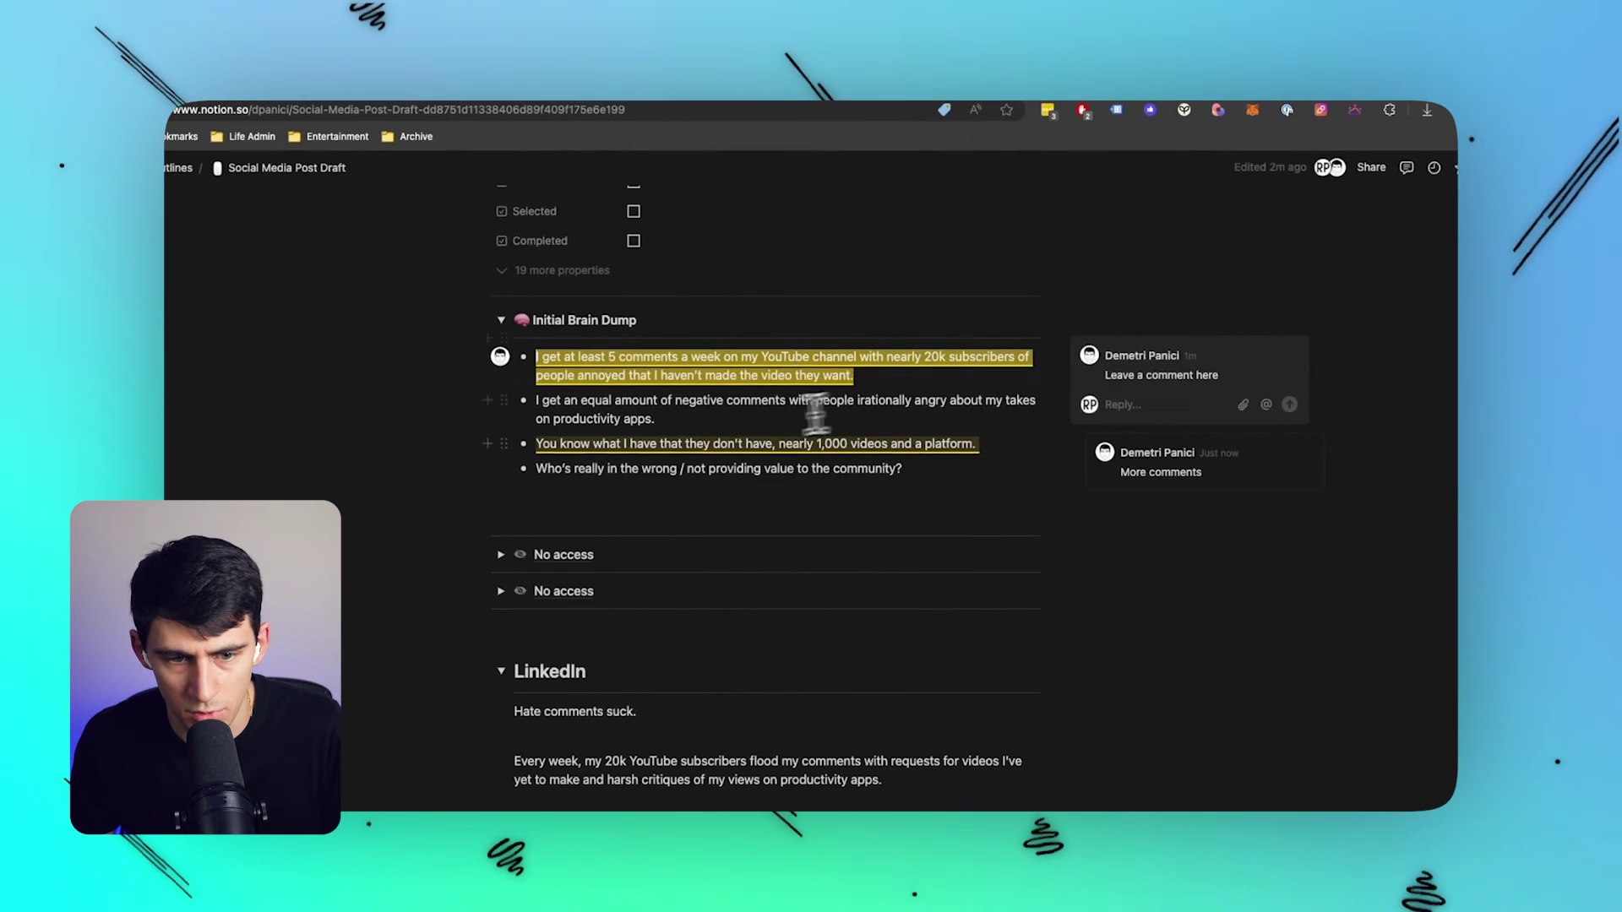
triple_click(832, 408)
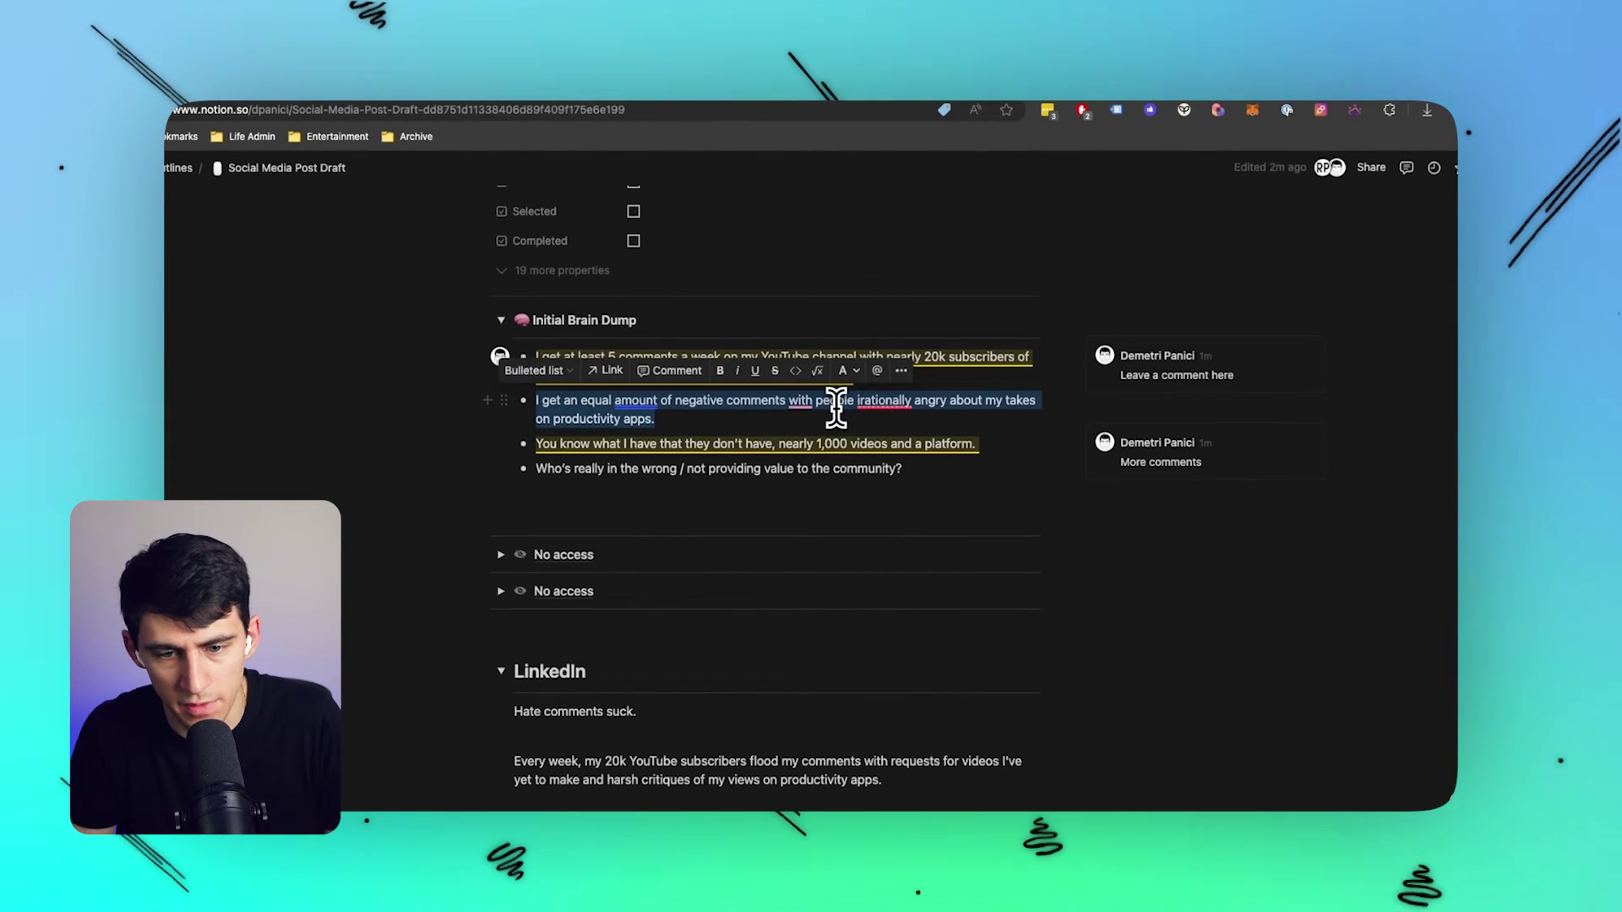
left_click(704, 377)
type("Dob")
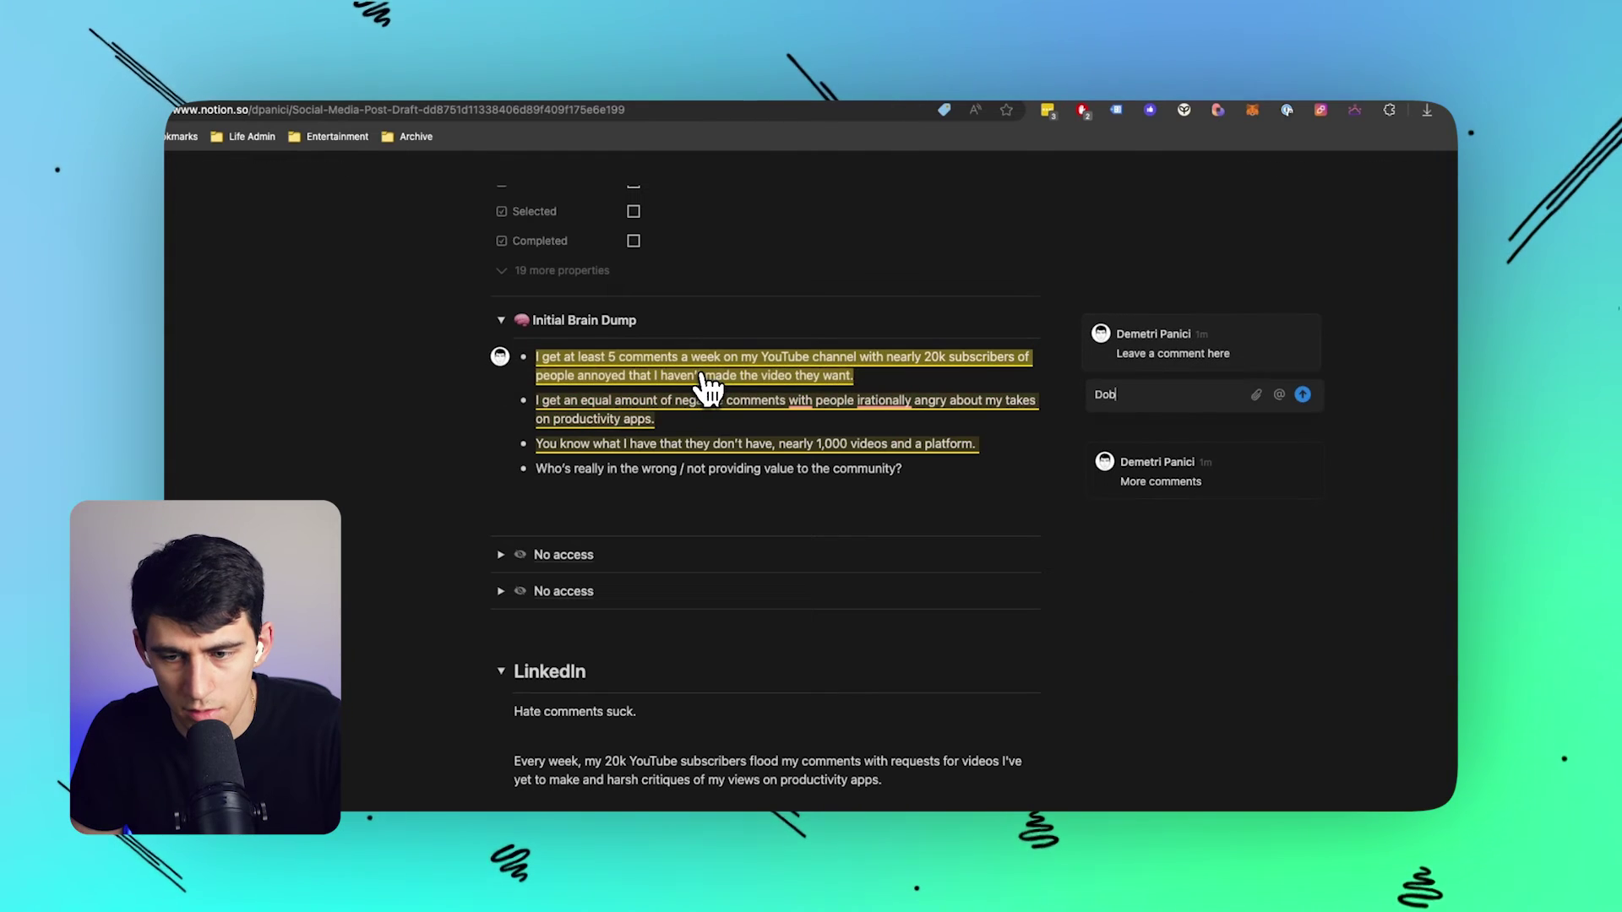
type("'t worry bud you're go")
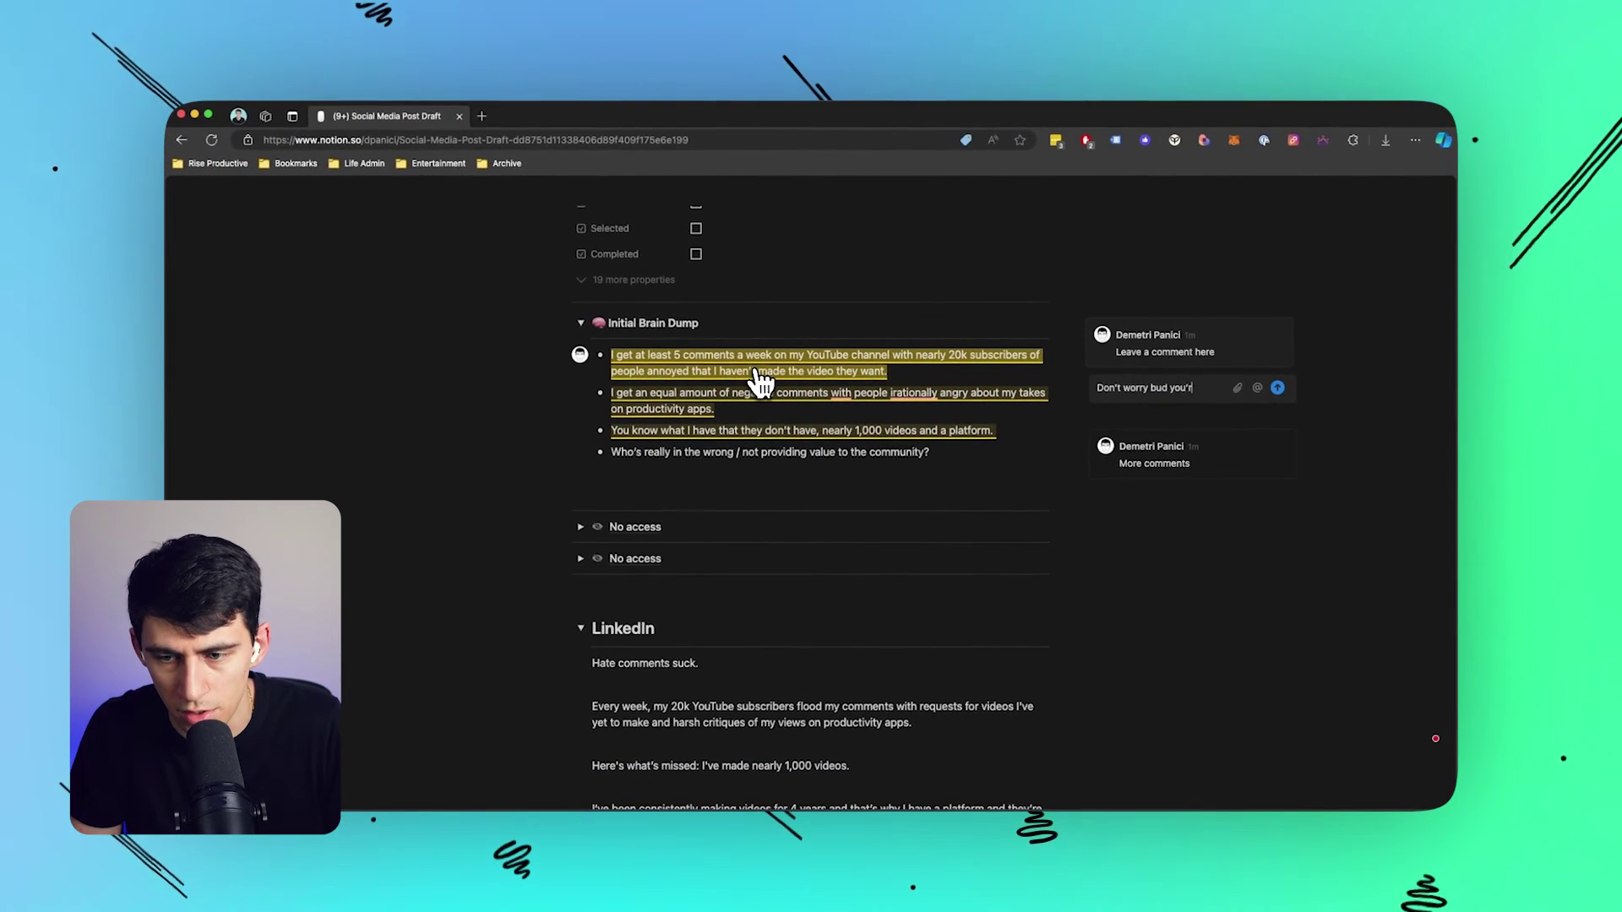
type("od")
key("Return")
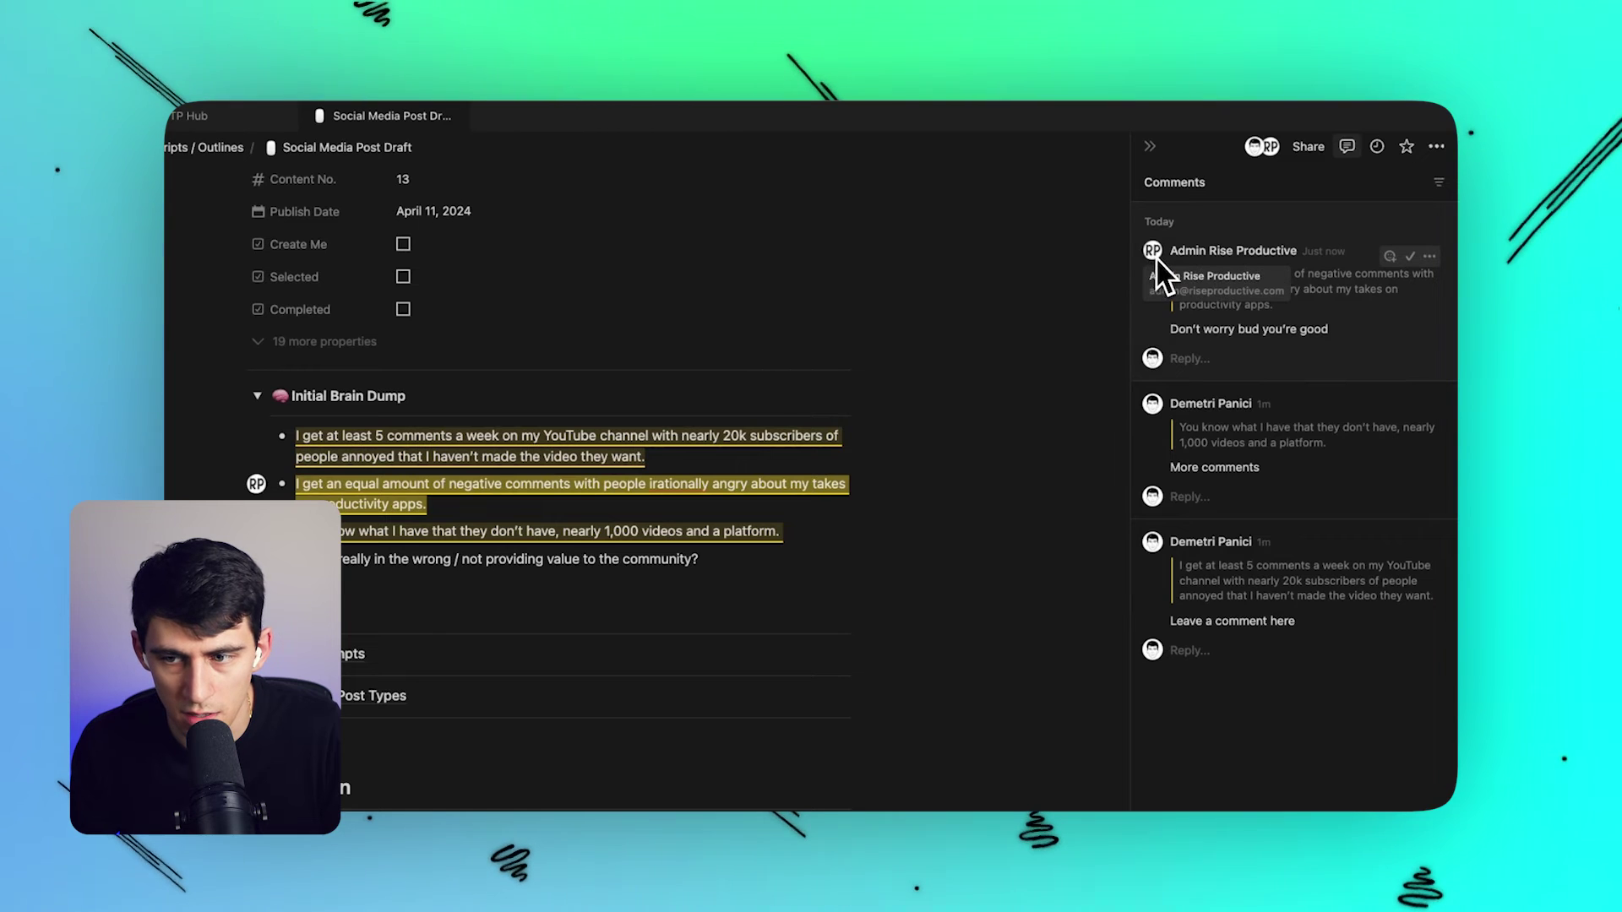
Step: Filter comments by person to the Admin account's reply, then to the page author's two comments
left_click(1440, 184)
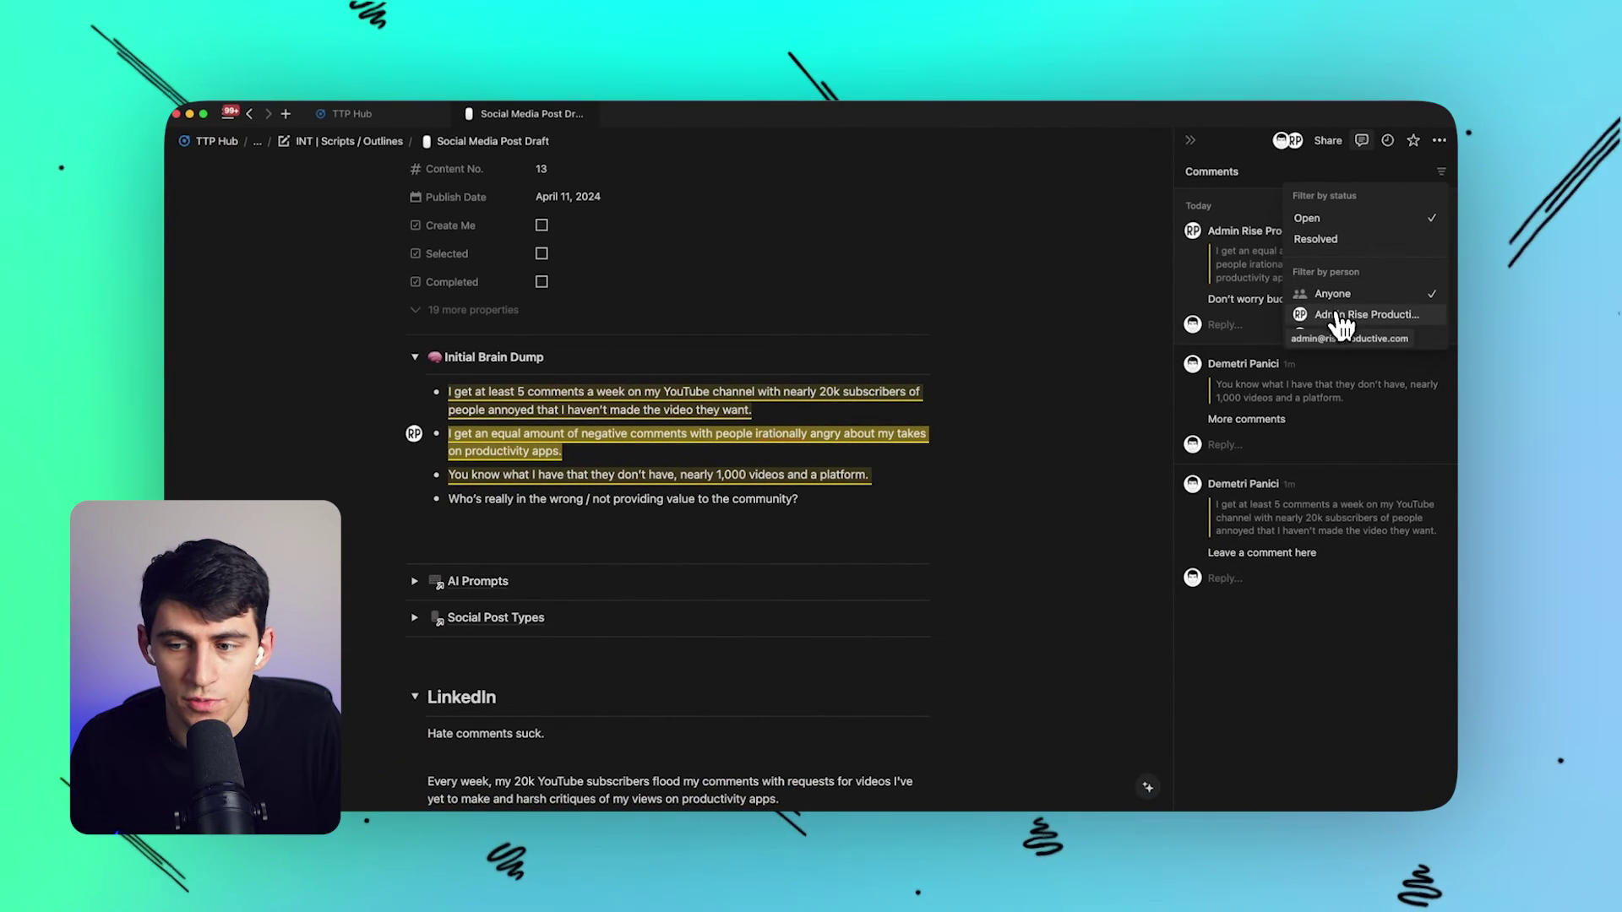
left_click(1339, 318)
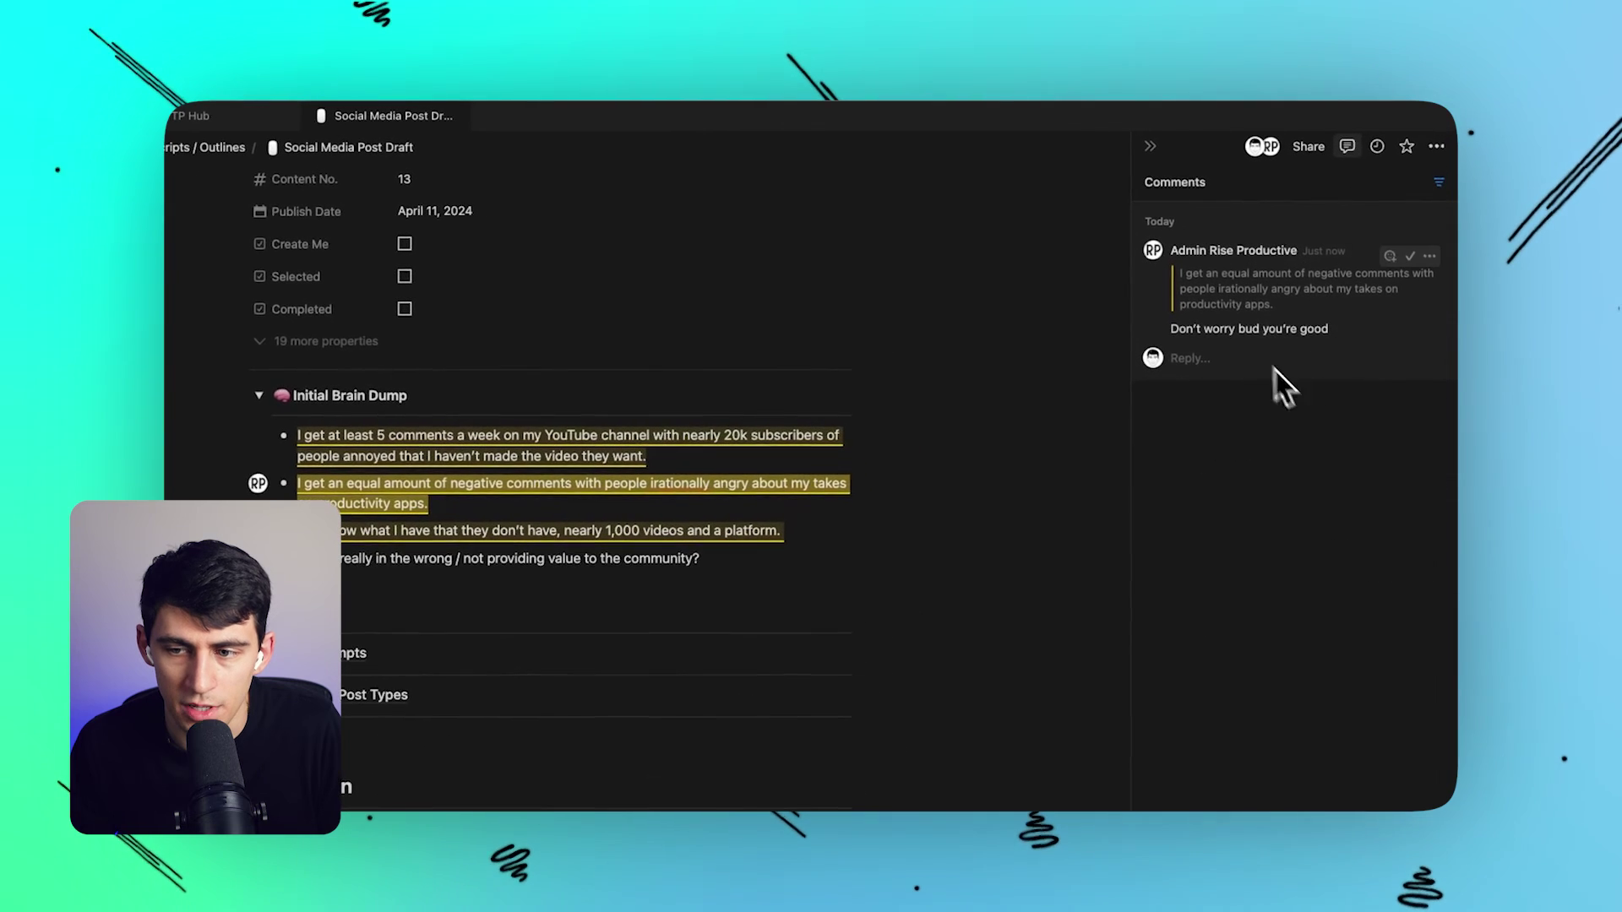
left_click(1439, 181)
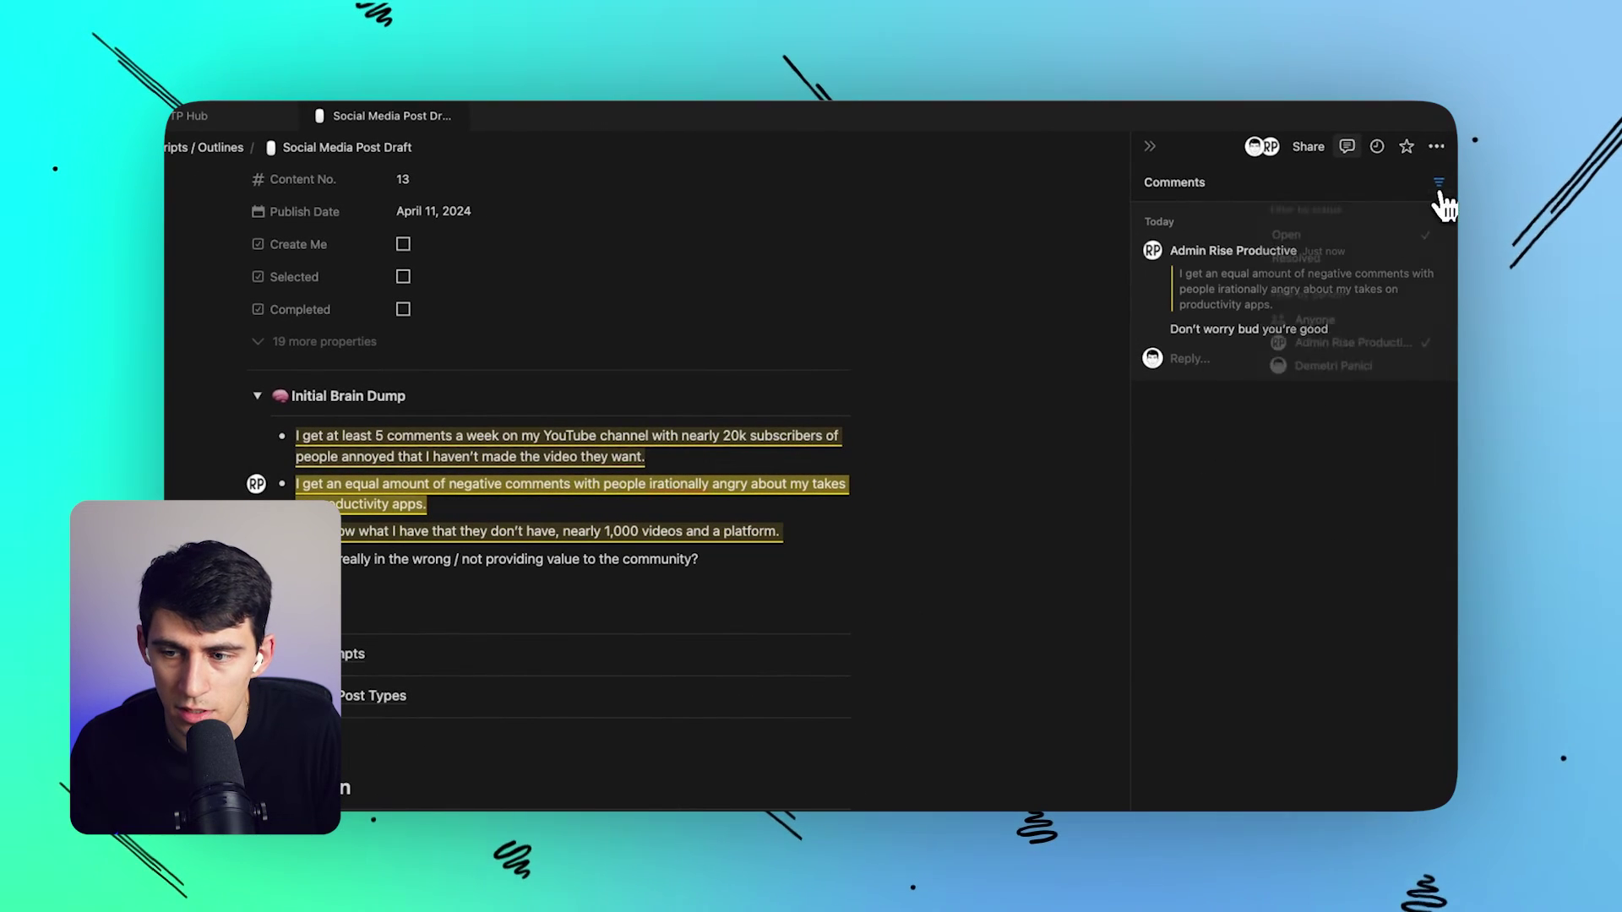
left_click(1302, 373)
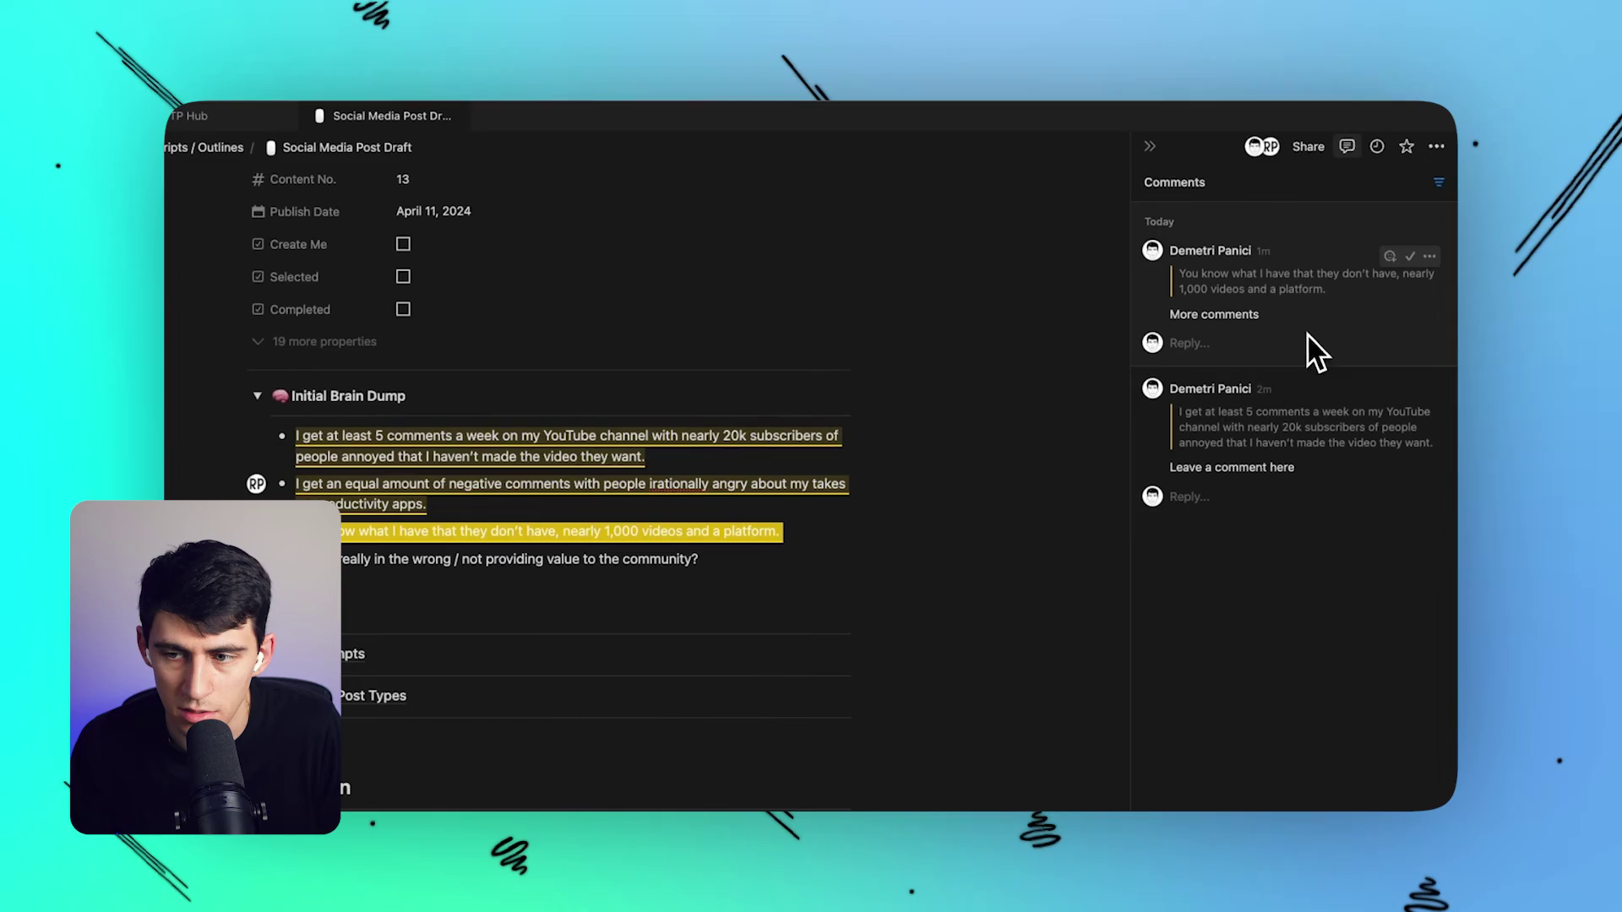